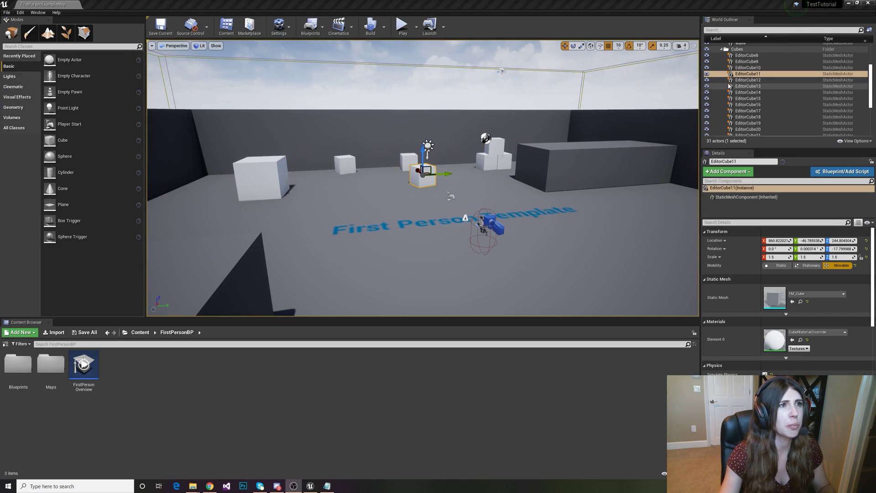
# Try selecting different cubes in the viewport, focus the view on EditorCube11 and leave it selected.
pyautogui.click(487, 161)
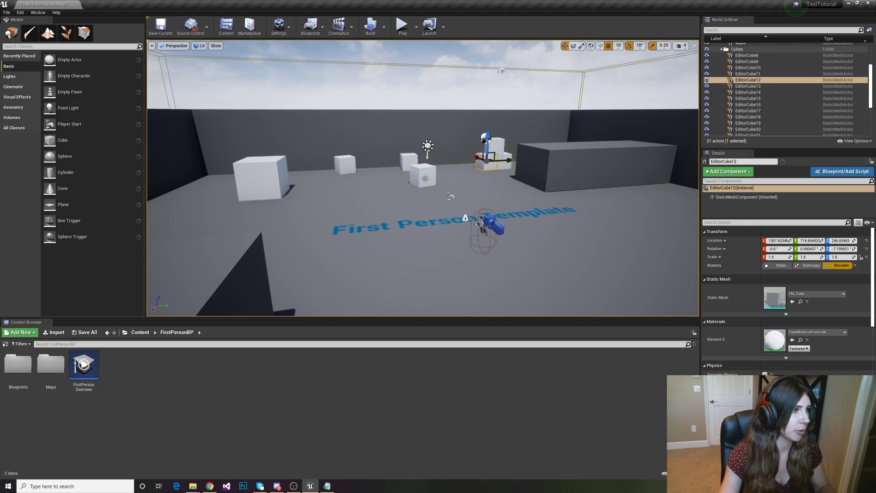
pyautogui.click(425, 177)
pyautogui.press('f')
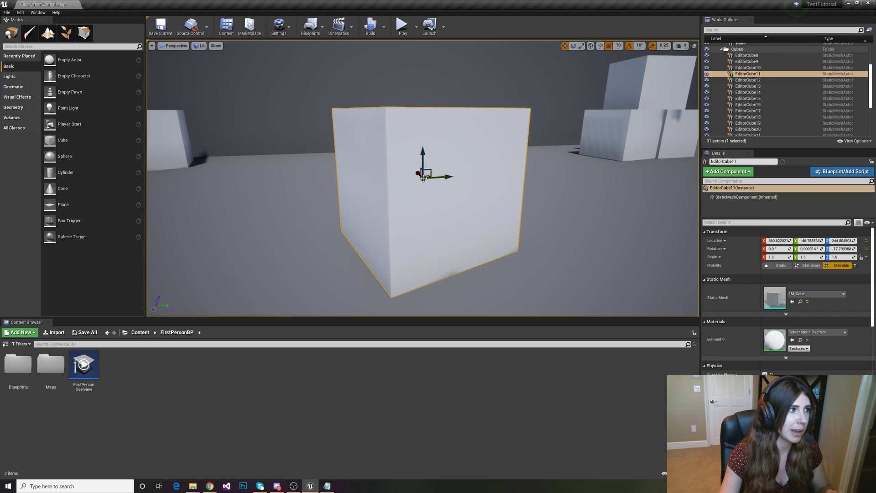
pyautogui.click(634, 138)
pyautogui.click(644, 92)
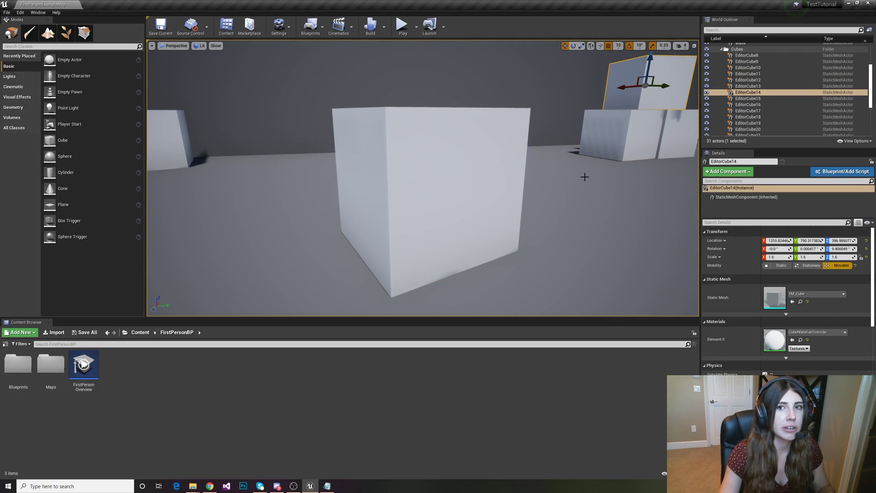
pyautogui.click(422, 193)
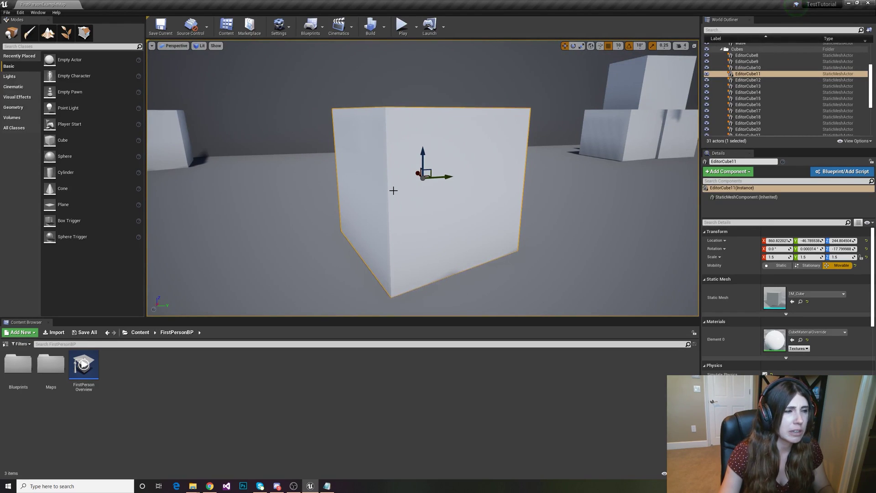
# Move EditorCube11 along the X axis to a location of about 910.8.
pyautogui.moveTo(395, 191); pyautogui.dragTo(540, 203, button='right')
pyautogui.press('a')
pyautogui.press('w')
pyautogui.press('s')
pyautogui.moveTo(428, 183); pyautogui.dragTo(395, 190, button='right')
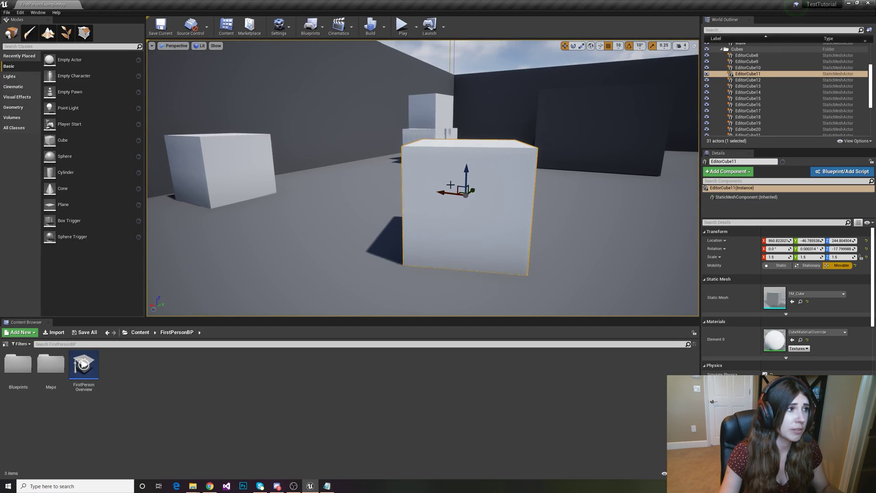
pyautogui.scroll(5, 450, 187)
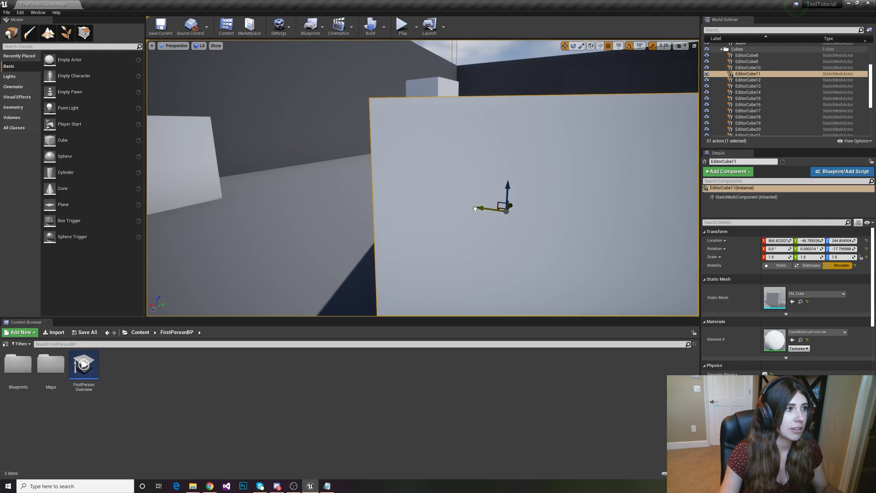
pyautogui.moveTo(475, 208); pyautogui.dragTo(421, 268)
pyautogui.scroll(-6, 497, 263)
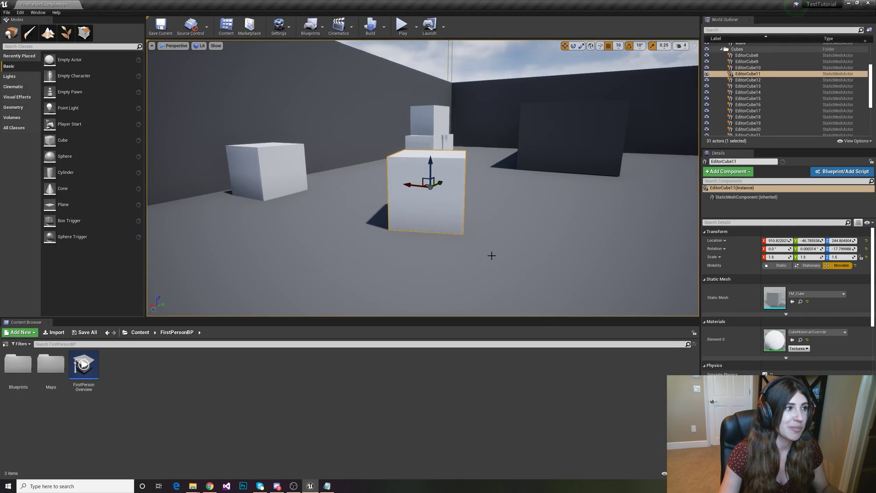
# Try moving the cube vertically into the floor and high above it, and return it to its original height.
pyautogui.moveTo(430, 161); pyautogui.dragTo(452, 211)
pyautogui.click(483, 248)
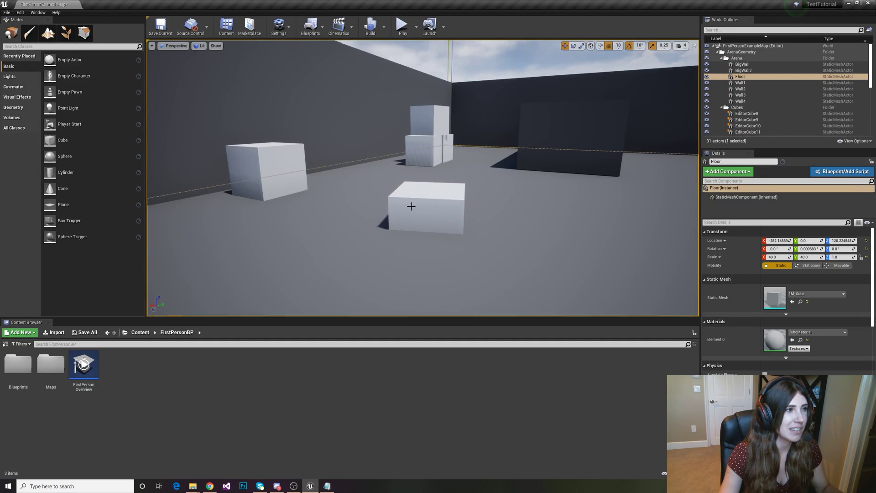
pyautogui.click(426, 208)
pyautogui.moveTo(422, 193); pyautogui.dragTo(425, 103)
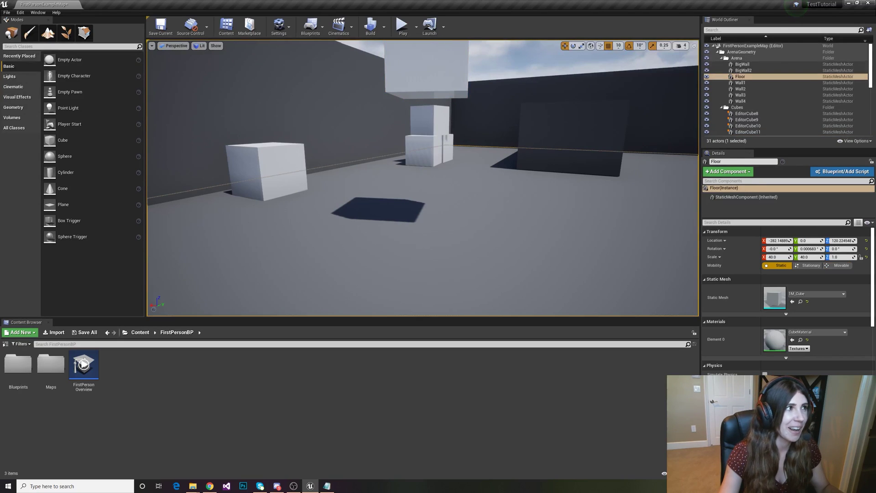
pyautogui.moveTo(431, 48); pyautogui.dragTo(443, 181)
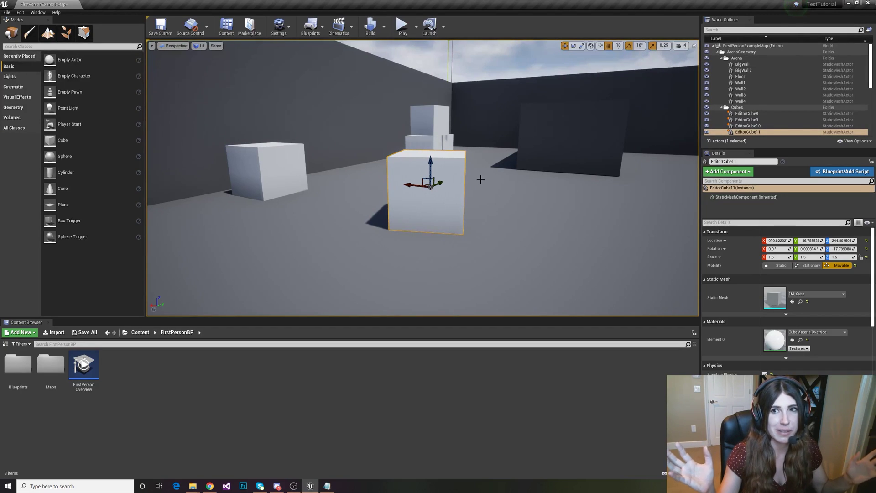
# Move the cube along the X and Y axes to about X 970.8 and Y 53.2.
pyautogui.scroll(2, 444, 182)
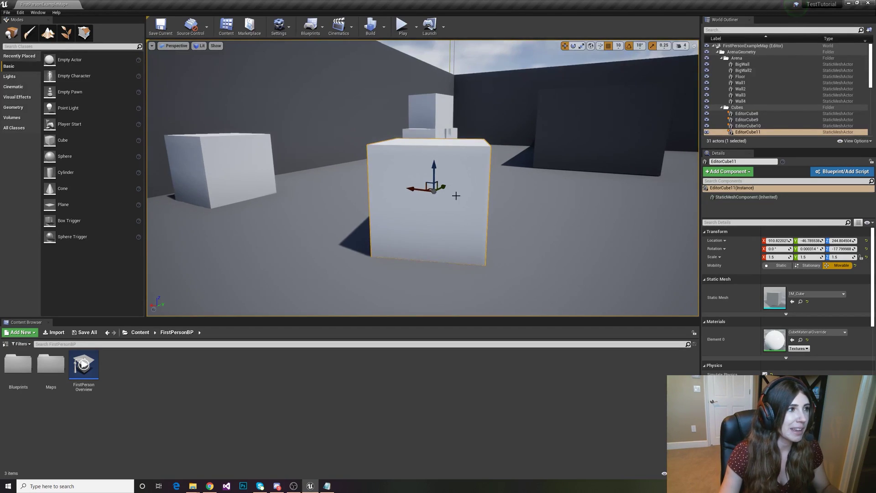
pyautogui.moveTo(446, 189); pyautogui.dragTo(416, 182)
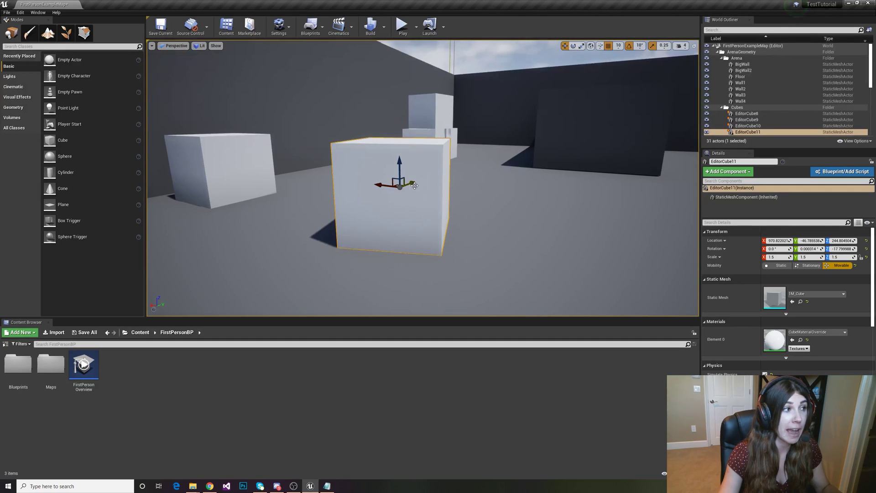
pyautogui.moveTo(413, 181); pyautogui.dragTo(433, 179)
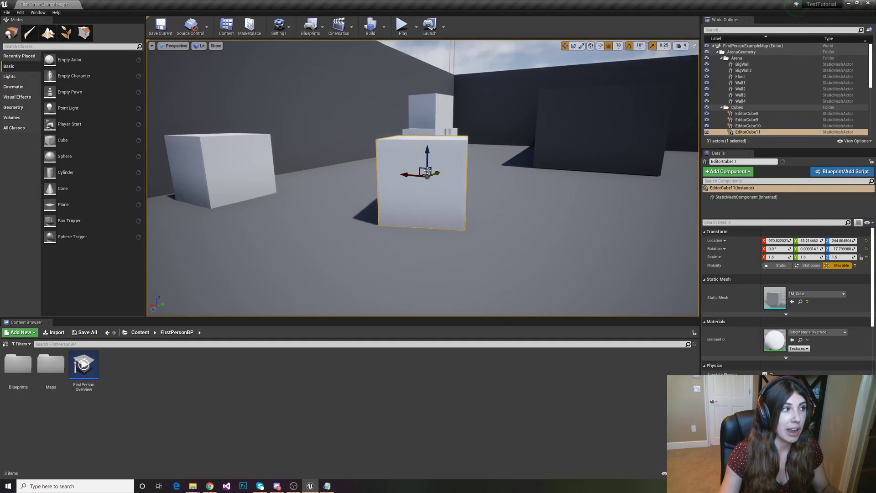
pyautogui.scroll(2, 427, 159)
pyautogui.scroll(1, 422, 182)
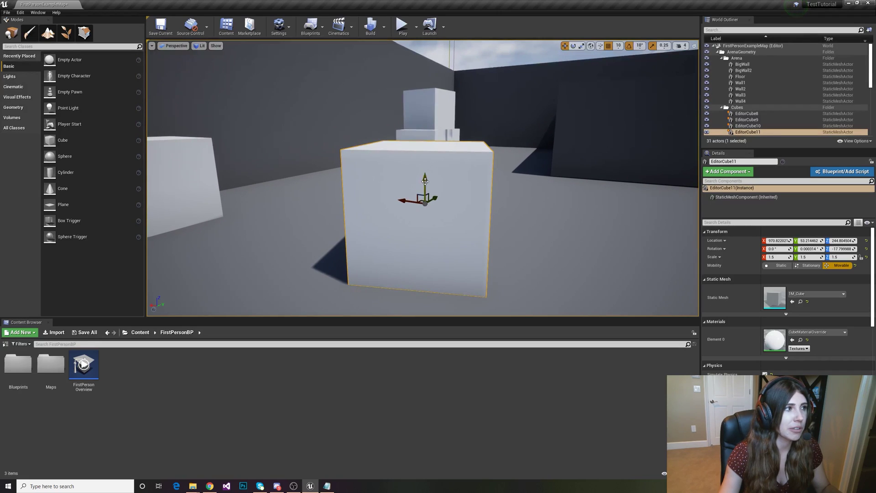
pyautogui.moveTo(423, 176)
pyautogui.mouseDown()
pyautogui.moveTo(418, 127)
pyautogui.moveTo(425, 180)
pyautogui.mouseUp()
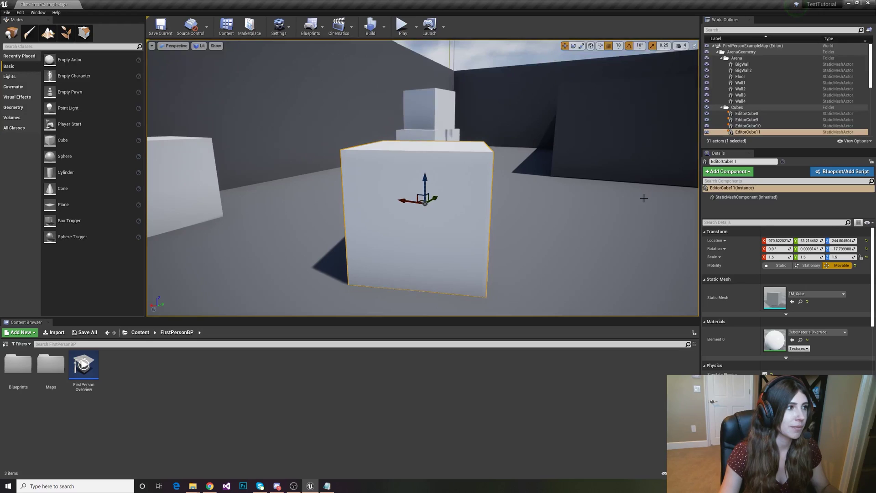
# Rotate the cube about its vertical axis to a Z rotation of about -87.8°.
pyautogui.click(573, 46)
pyautogui.click(581, 46)
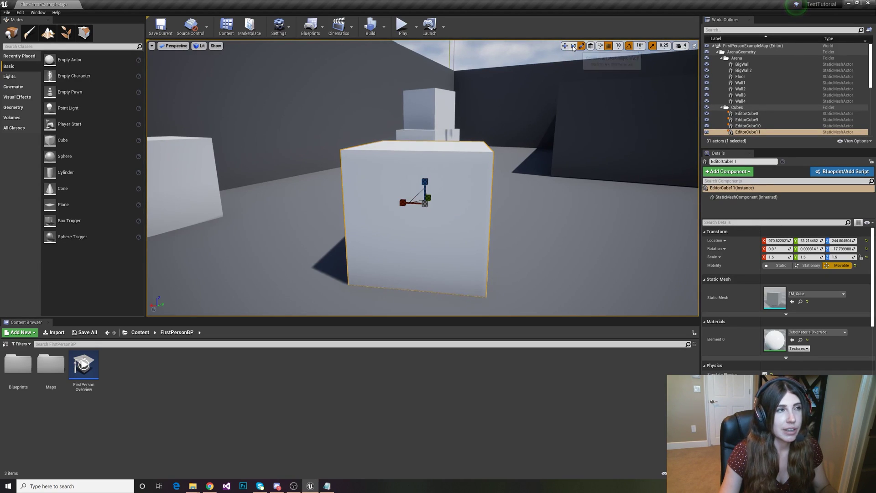
pyautogui.click(573, 47)
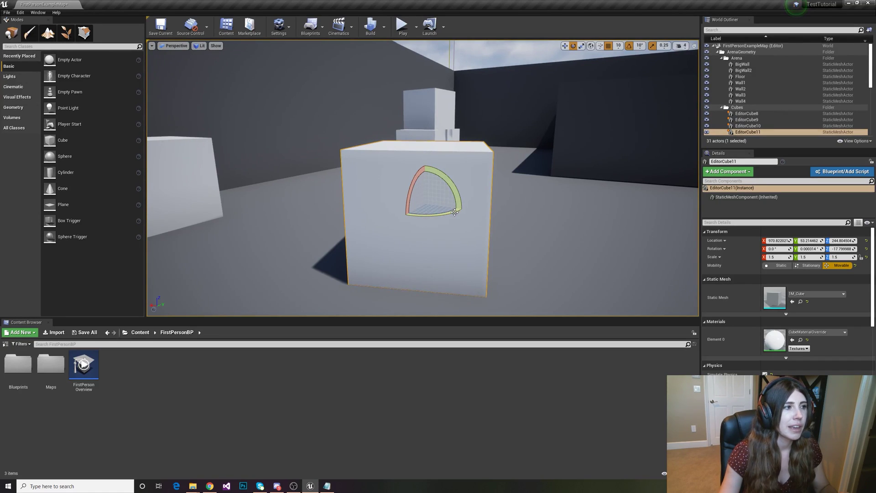
pyautogui.moveTo(455, 213); pyautogui.dragTo(405, 226)
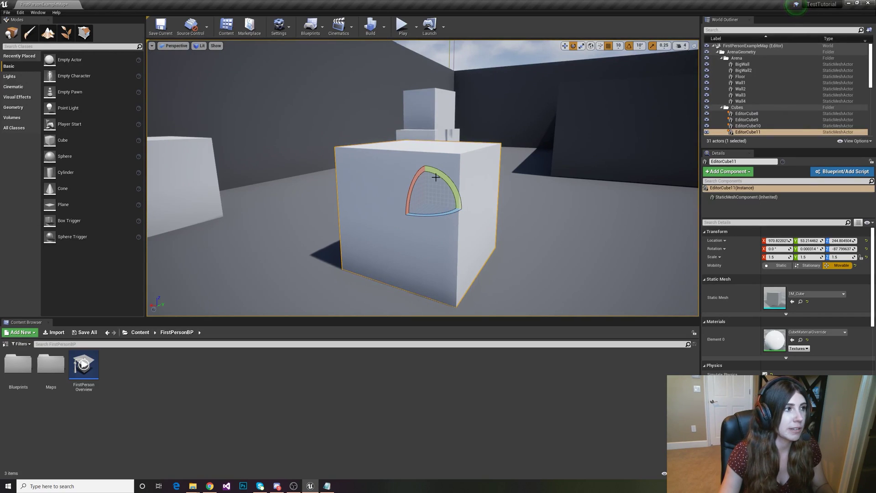
pyautogui.moveTo(437, 172); pyautogui.dragTo(416, 185)
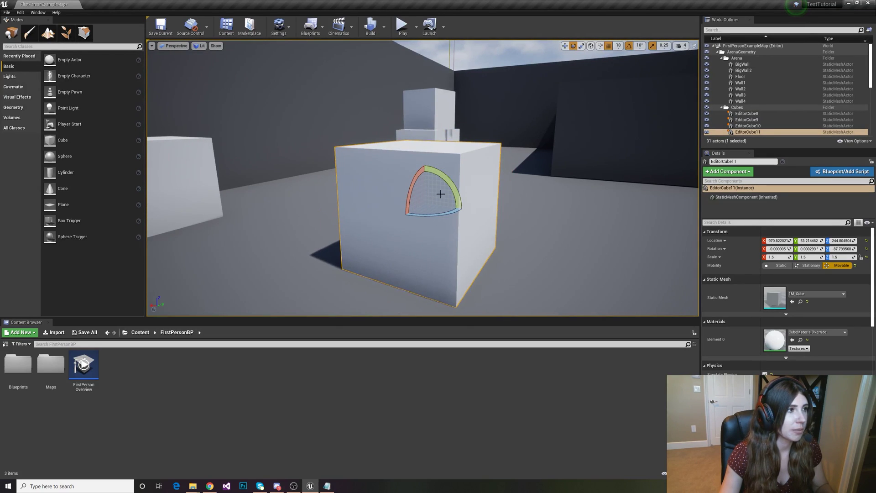
# Scale the cube uniformly to 1.75 and stretch it along the Y axis to 3.75.
pyautogui.click(581, 46)
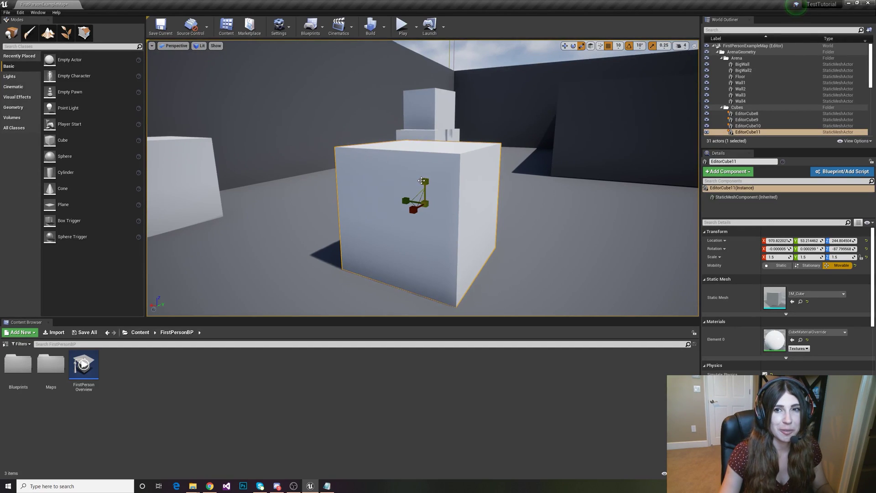
pyautogui.moveTo(421, 181)
pyautogui.mouseDown()
pyautogui.moveTo(421, 132)
pyautogui.moveTo(420, 192)
pyautogui.mouseUp()
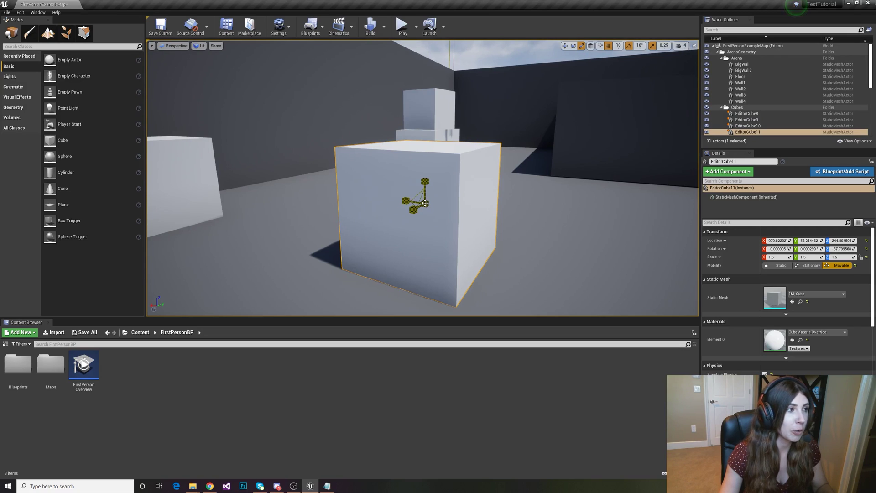
pyautogui.moveTo(425, 205); pyautogui.dragTo(509, 185)
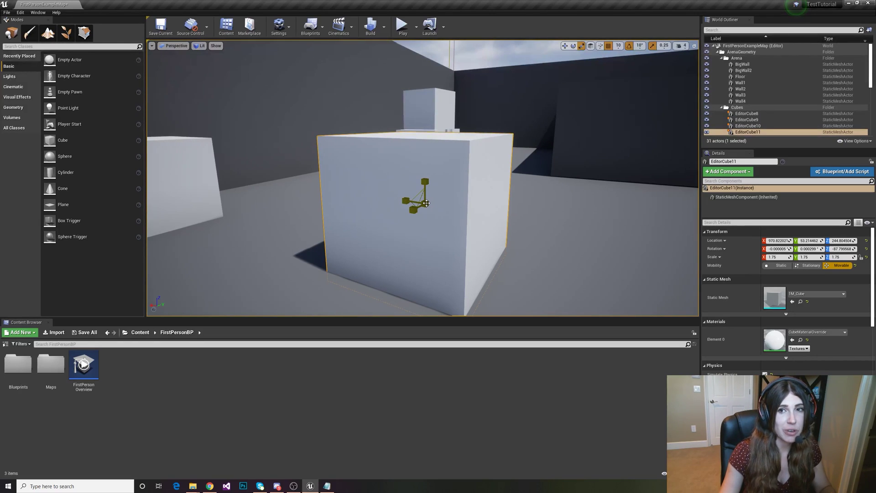
pyautogui.moveTo(425, 203); pyautogui.dragTo(537, 204)
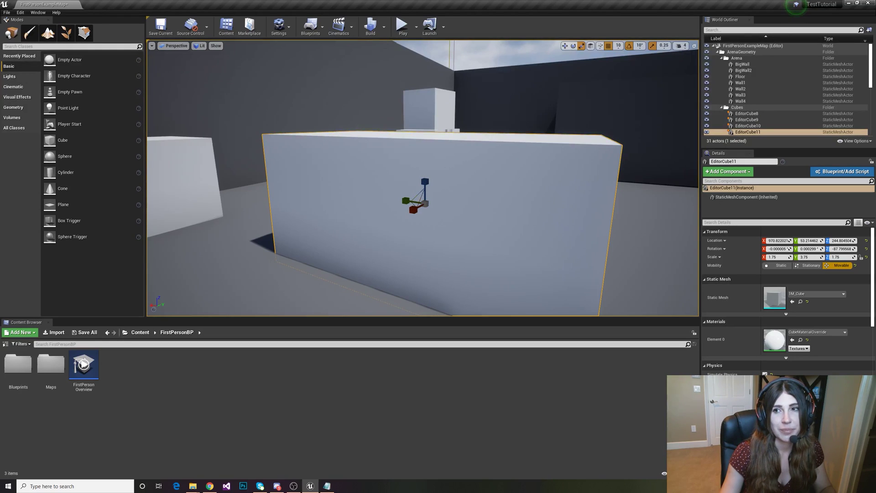
# Tilt the block to about -30° around X and sink it into the floor as a ramp at about X 1070.8, Z 184.8.
pyautogui.press('f')
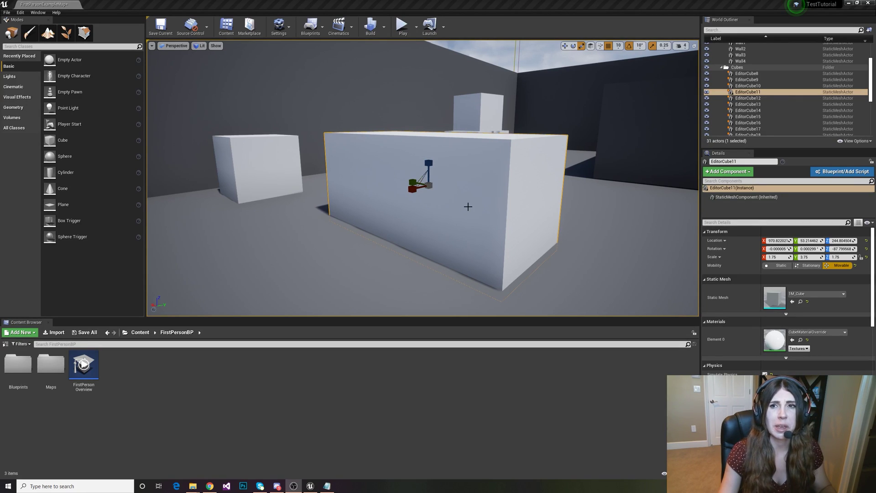
pyautogui.click(573, 46)
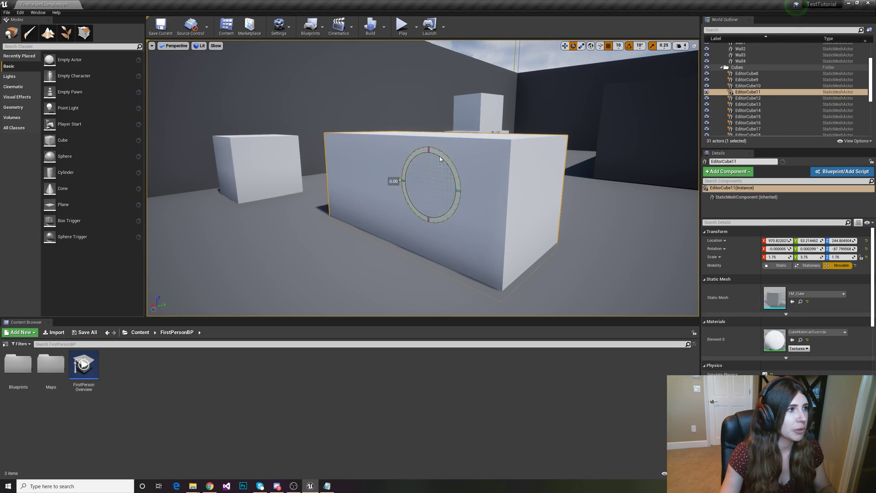
pyautogui.moveTo(397, 182); pyautogui.dragTo(400, 153)
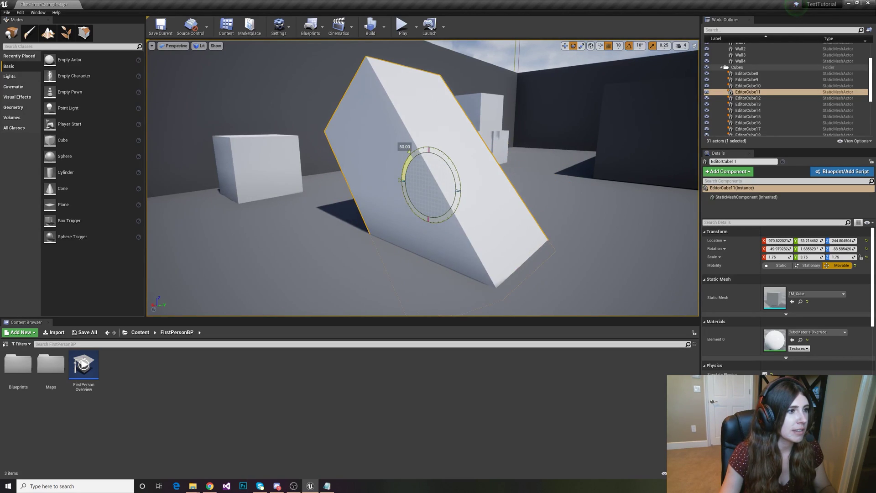
pyautogui.click(565, 46)
pyautogui.moveTo(415, 182); pyautogui.dragTo(363, 186)
pyautogui.click(573, 46)
pyautogui.click(565, 46)
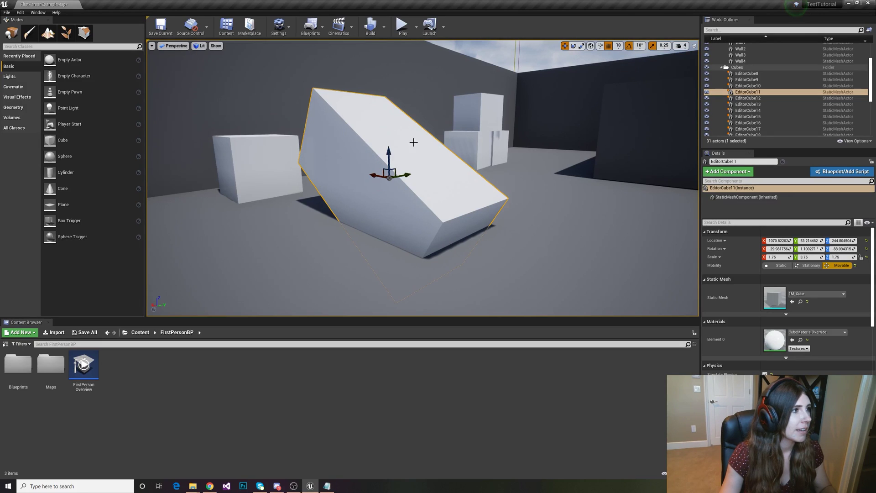
pyautogui.moveTo(390, 156); pyautogui.dragTo(396, 183)
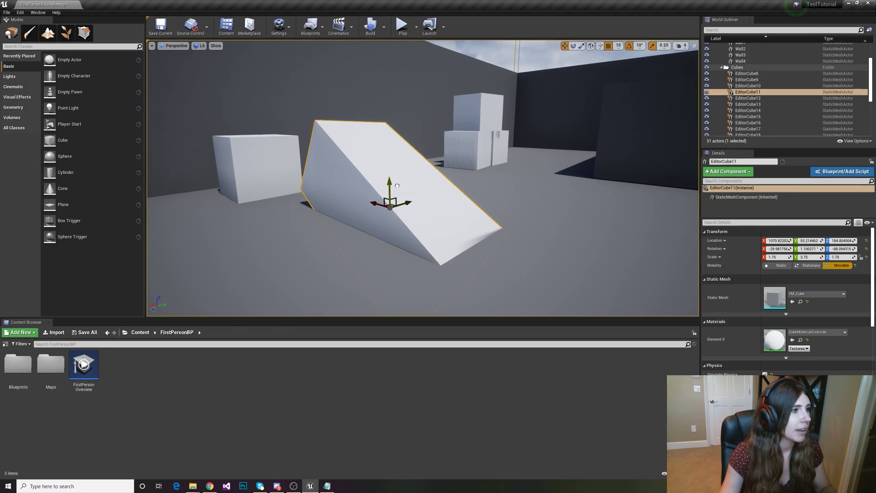
# Inspect the ramp from the front, play the level in the viewport to check how it behaves, and stop the play session.
pyautogui.moveTo(523, 195)
pyautogui.mouseDown(button='right')
pyautogui.moveTo(470, 187)
pyautogui.moveTo(356, 194)
pyautogui.moveTo(580, 193)
pyautogui.moveTo(511, 194)
pyautogui.moveTo(524, 193)
pyautogui.mouseUp(button='right')
pyautogui.press('d')
pyautogui.press('w')
pyautogui.press('s')
pyautogui.press('a')
pyautogui.press('d')
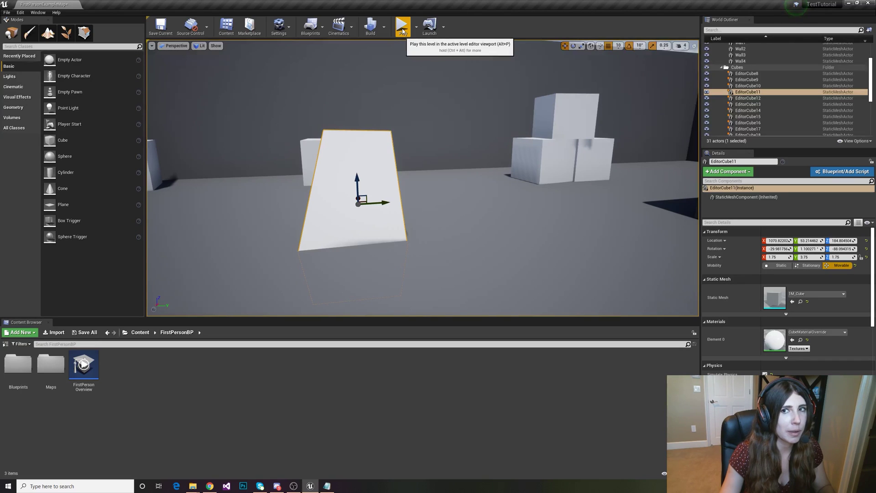
pyautogui.click(402, 32)
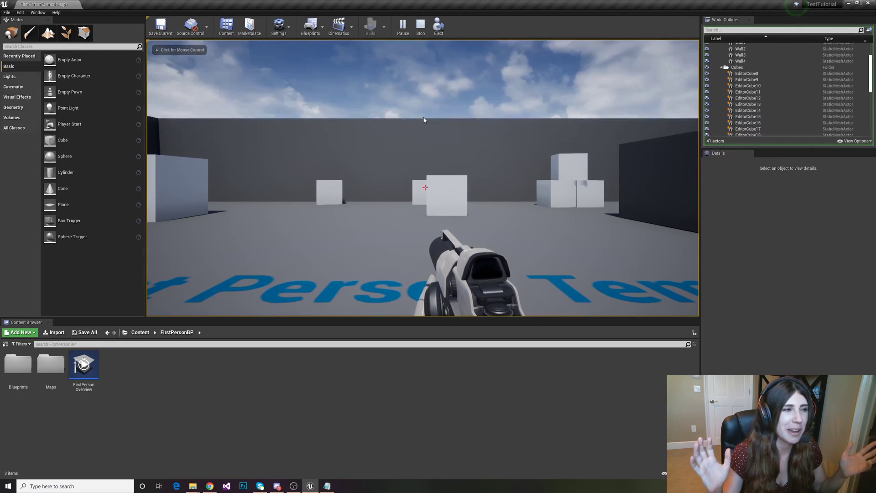
pyautogui.press('Escape')
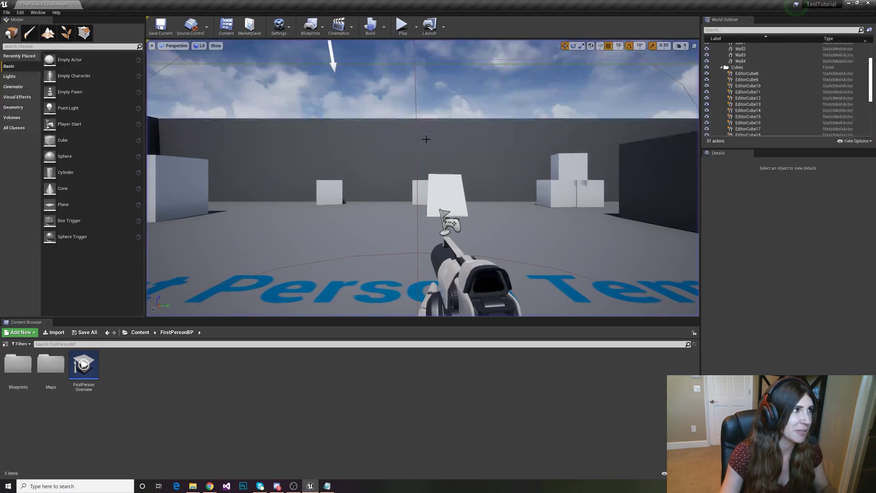
# Set the ramp block's mobility to Static, and play the level to walk up the ramp before stopping the session.
pyautogui.click(453, 192)
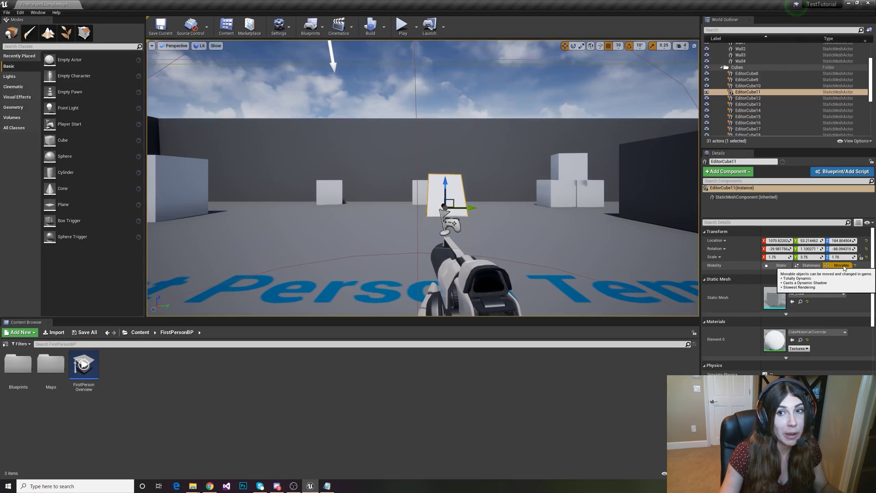
pyautogui.click(780, 266)
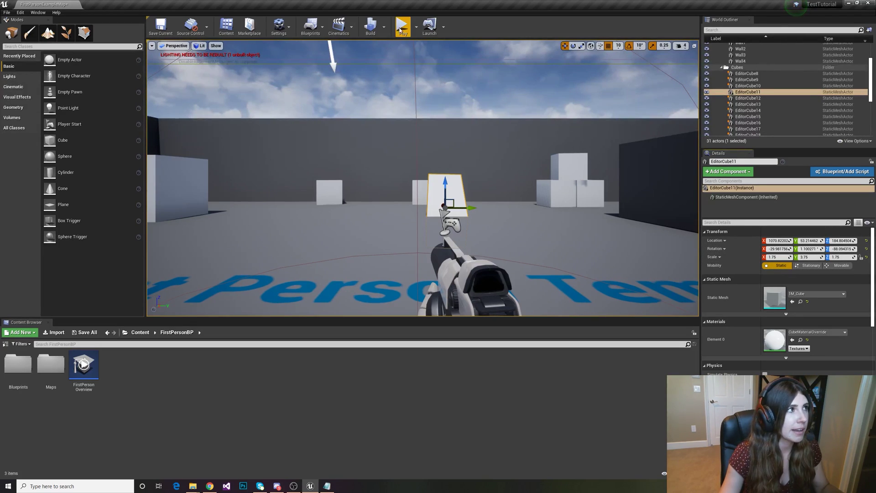
pyautogui.click(403, 27)
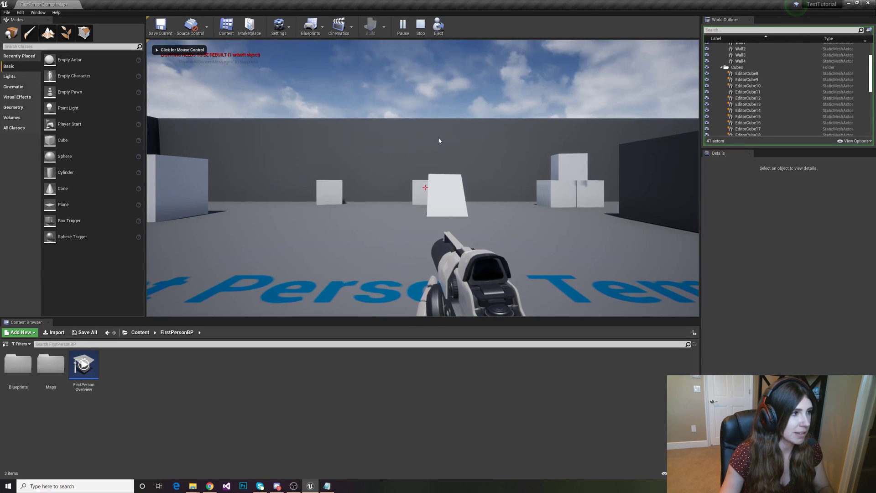
pyautogui.click(437, 136)
pyautogui.press('w')
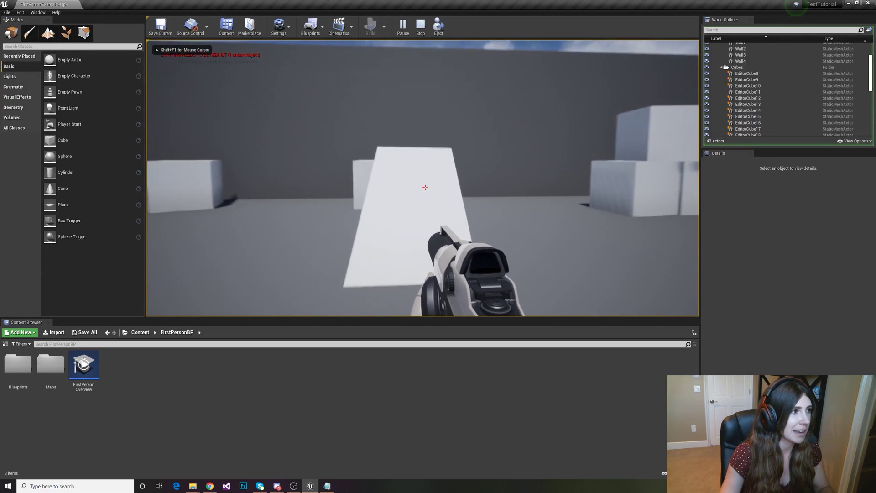
pyautogui.press('w')
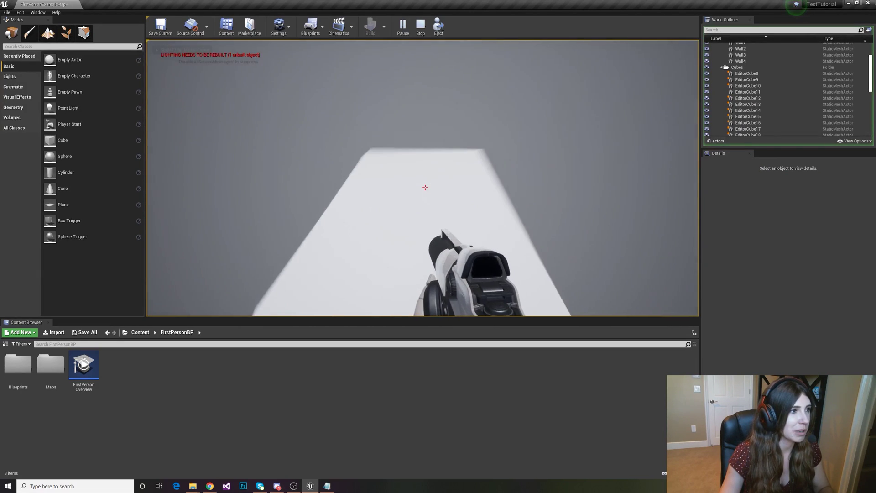
pyautogui.press('w')
pyautogui.press('a')
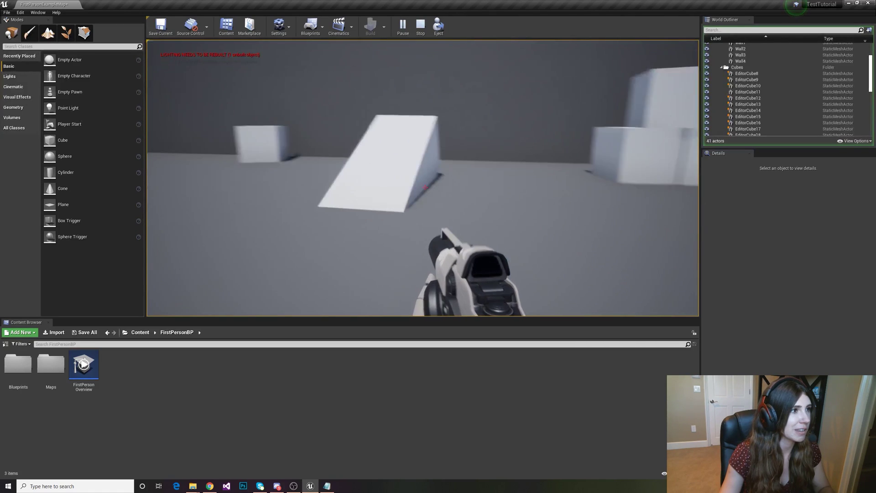
pyautogui.press('Escape')
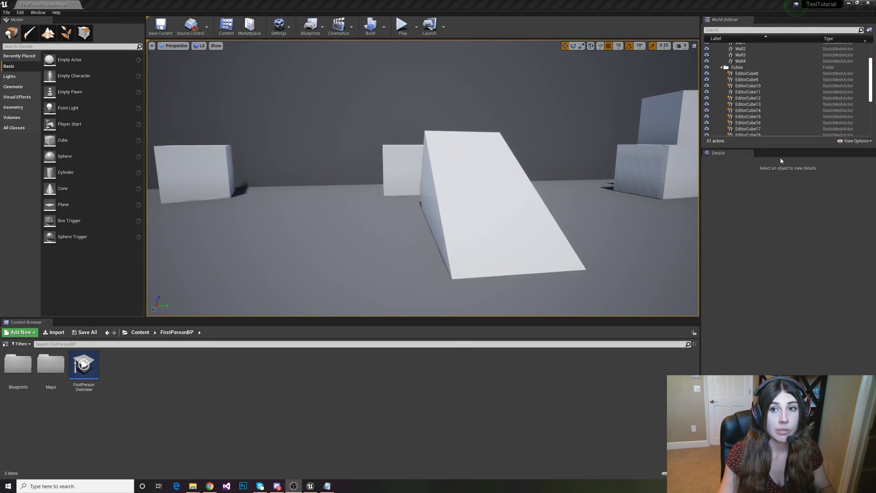
# Place a new basic cube in the level and move it beside the ramp's high end at Y -20, Z 230.
pyautogui.click(389, 168)
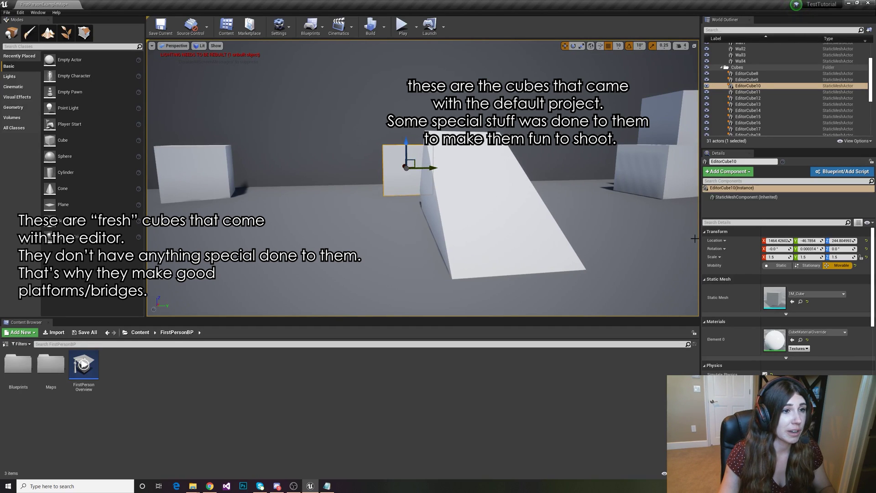
pyautogui.click(778, 266)
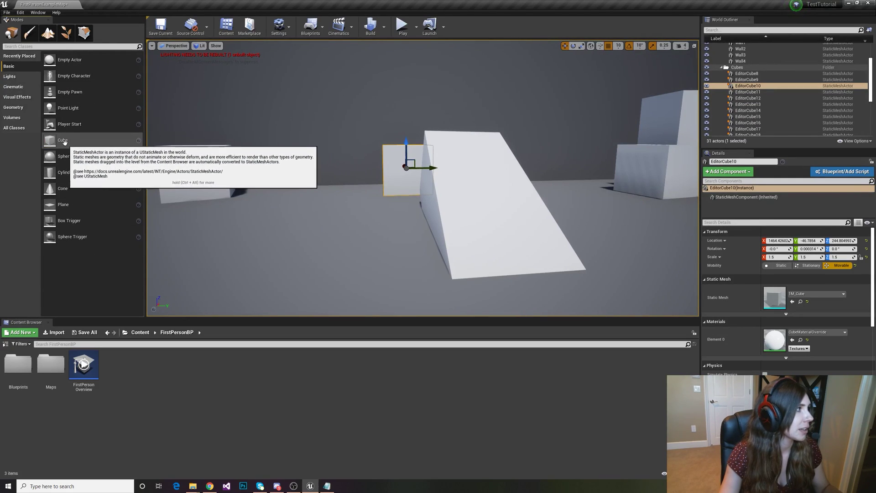
pyautogui.moveTo(68, 141); pyautogui.dragTo(343, 208)
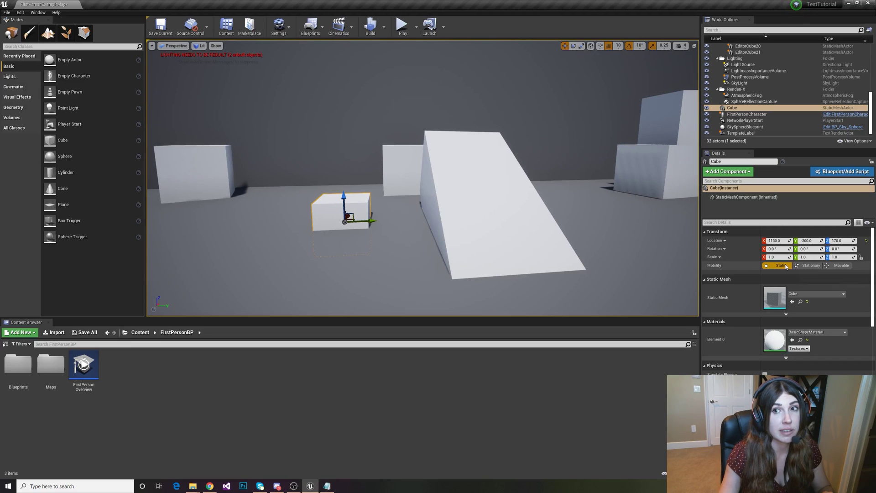
pyautogui.moveTo(342, 201); pyautogui.dragTo(456, 191)
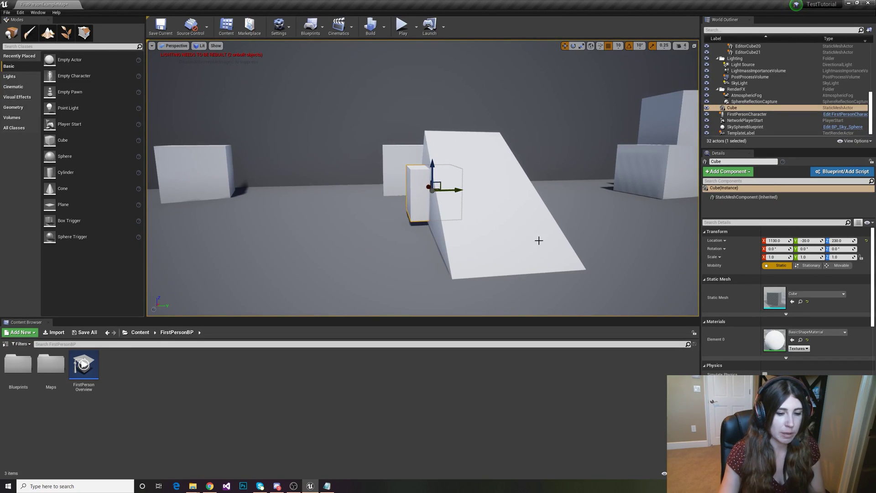
pyautogui.moveTo(538, 240); pyautogui.dragTo(541, 237, button='right')
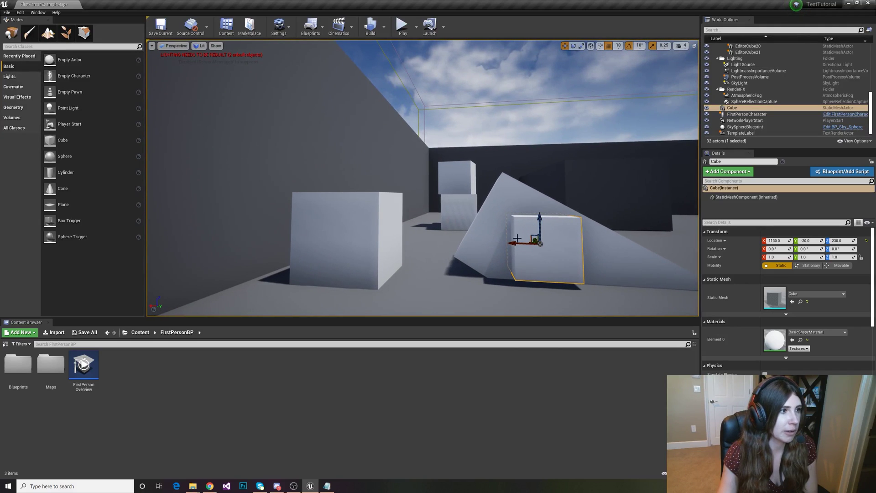
pyautogui.moveTo(517, 238); pyautogui.dragTo(436, 237)
# Delete the default cube behind the ramp and slide the new basic cube along X to 1320.
pyautogui.click(372, 237)
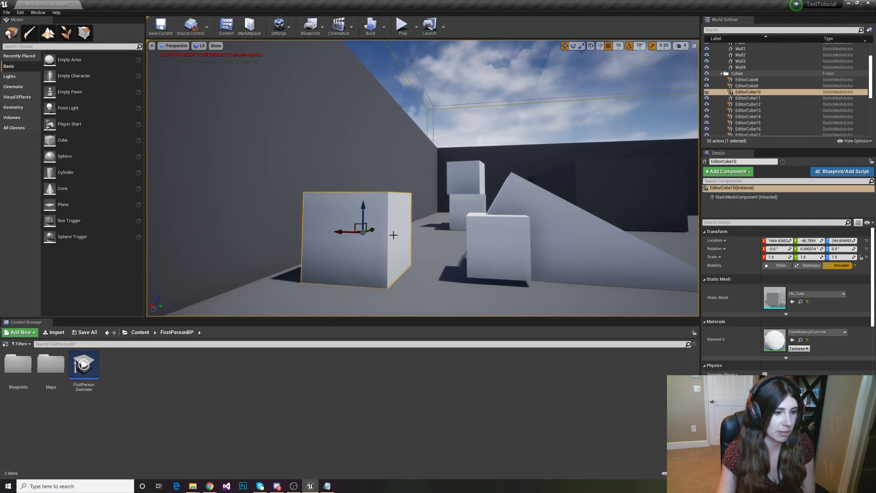
pyautogui.press('Delete')
pyautogui.click(511, 255)
pyautogui.moveTo(467, 240); pyautogui.dragTo(397, 240)
pyautogui.moveTo(524, 240); pyautogui.dragTo(576, 140, button='right')
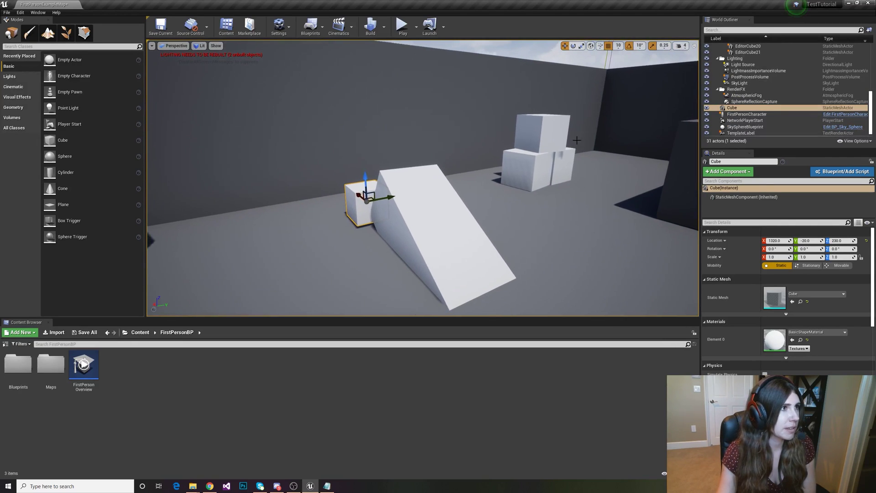
# Scale the new cube into a wide platform and position it against the ramp's upper end.
pyautogui.click(581, 46)
pyautogui.moveTo(387, 197); pyautogui.dragTo(330, 171)
pyautogui.moveTo(355, 200); pyautogui.dragTo(363, 172)
pyautogui.click(564, 45)
pyautogui.moveTo(317, 209); pyautogui.dragTo(289, 198)
pyautogui.click(435, 163)
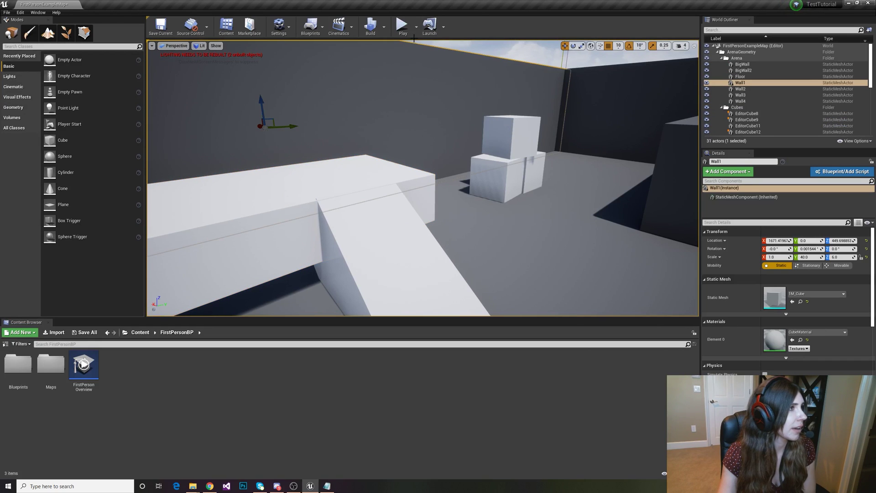
# Play the level, walk up the ramp onto the platform, and stop the session.
pyautogui.click(404, 29)
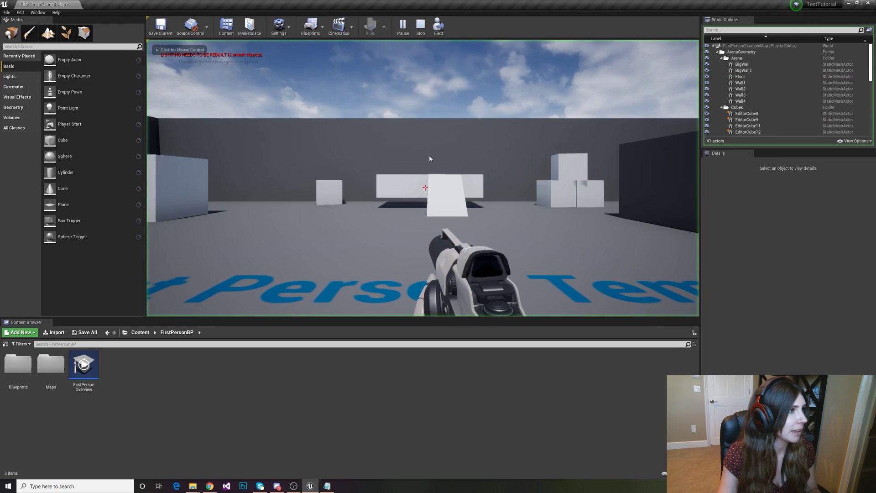
pyautogui.press('w')
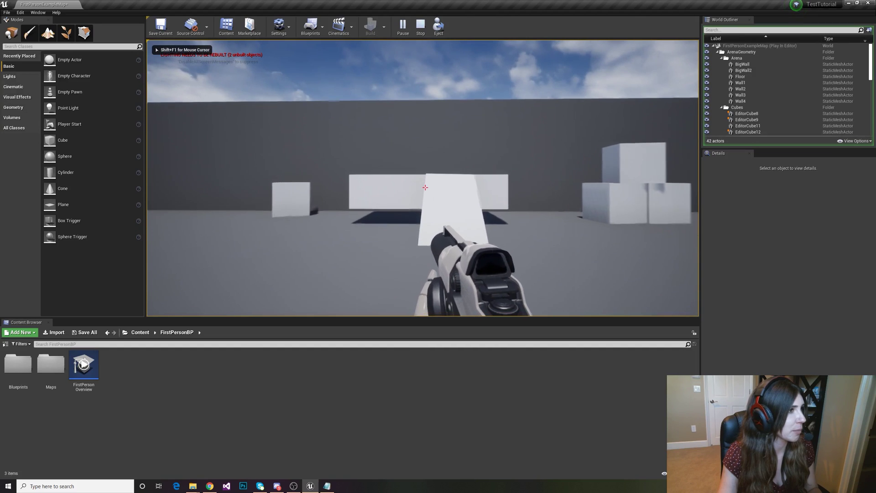
pyautogui.press('w')
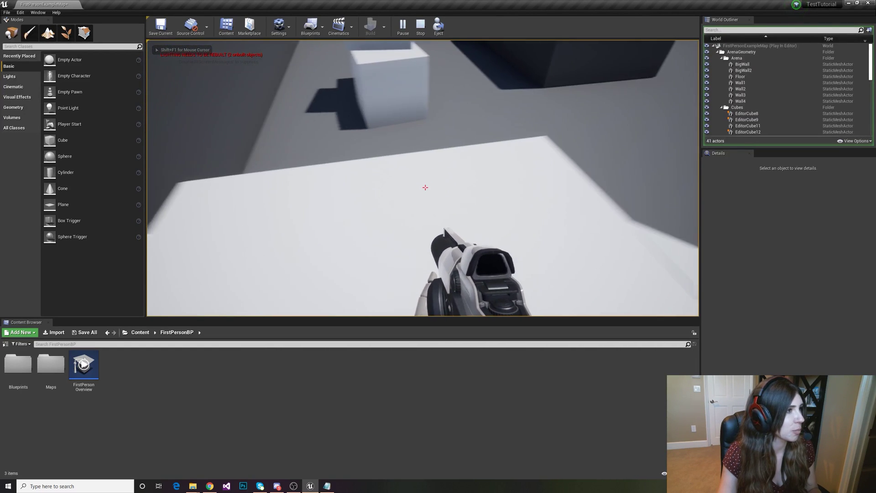
pyautogui.press('w')
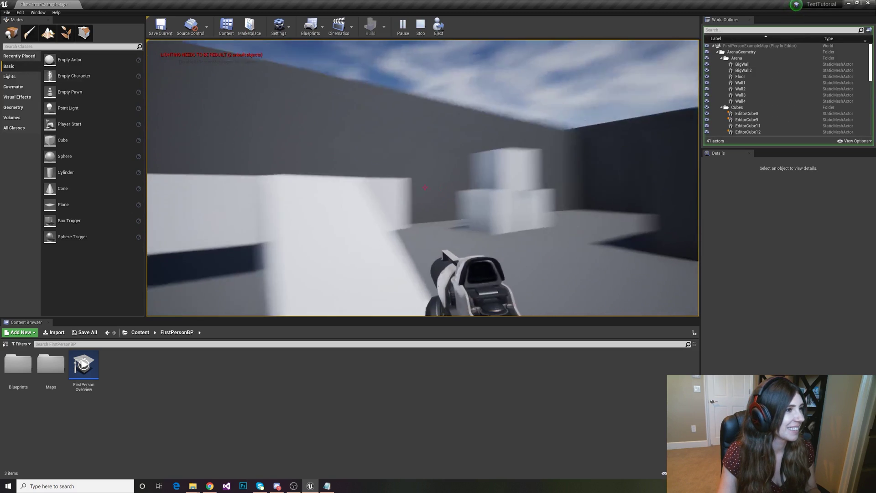
pyautogui.press('Escape')
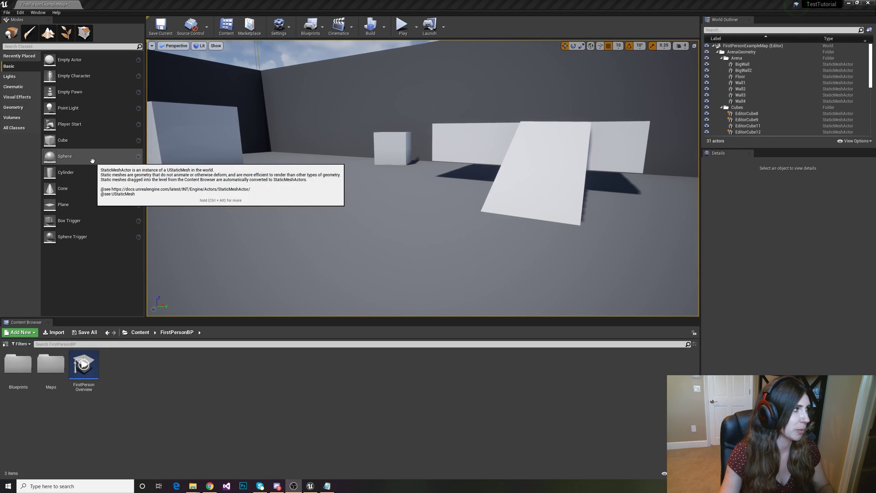
# Try out a sphere and delete it, and place a cylinder, a cone and a plane on the floor near the ramp.
pyautogui.moveTo(89, 161); pyautogui.dragTo(373, 172)
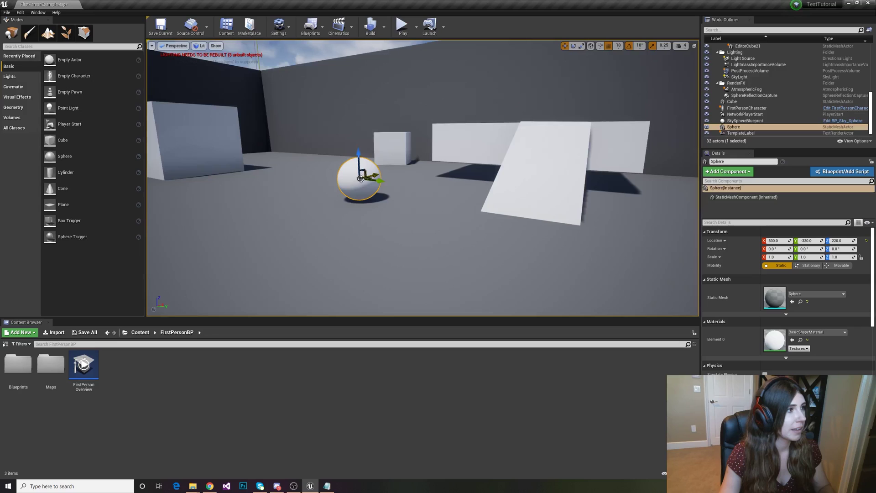
pyautogui.press('Delete')
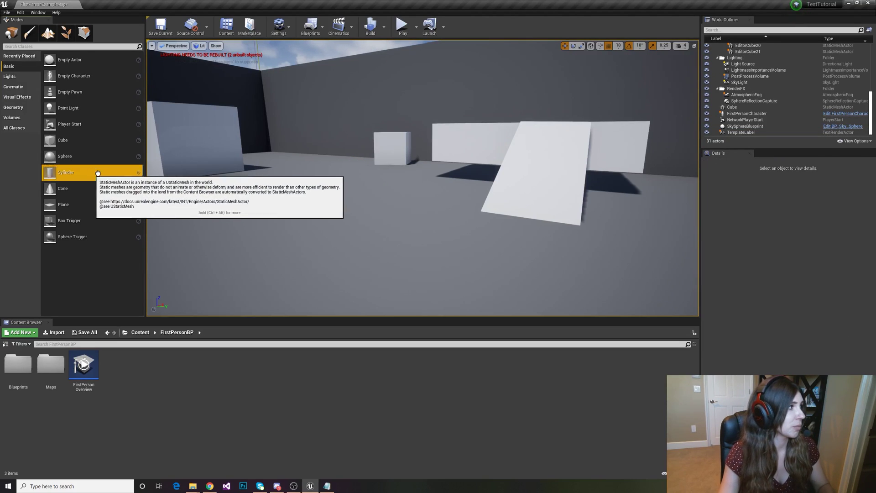
pyautogui.moveTo(64, 172); pyautogui.dragTo(346, 185)
pyautogui.moveTo(117, 188); pyautogui.dragTo(299, 208)
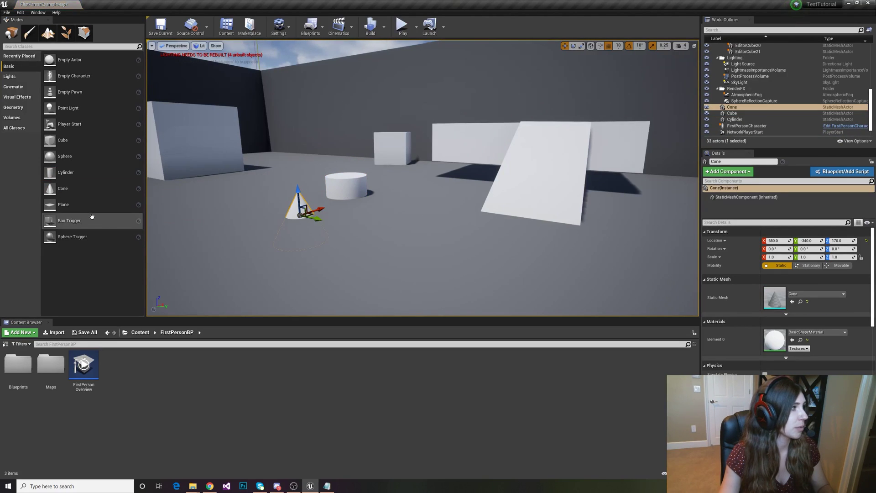
pyautogui.moveTo(68, 204); pyautogui.dragTo(393, 189)
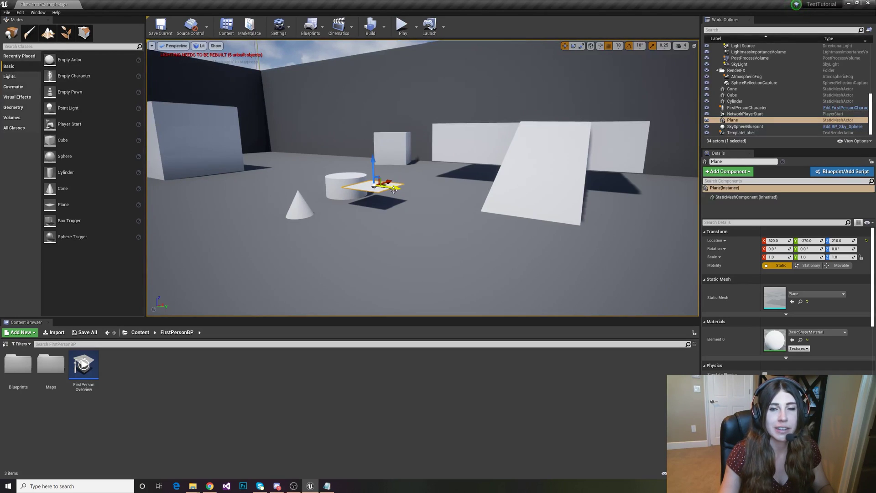
# Try tilting the plane to a Y rotation of -20° and undo the change.
pyautogui.press('e')
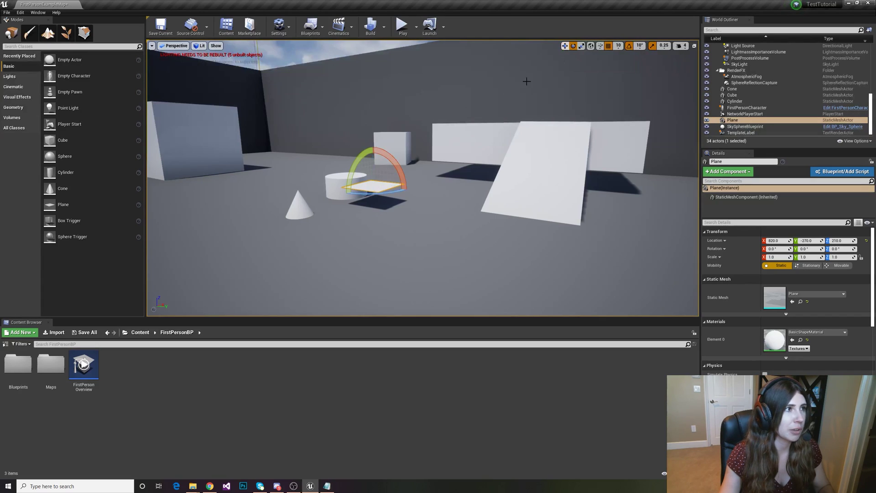
pyautogui.moveTo(363, 161); pyautogui.dragTo(436, 261)
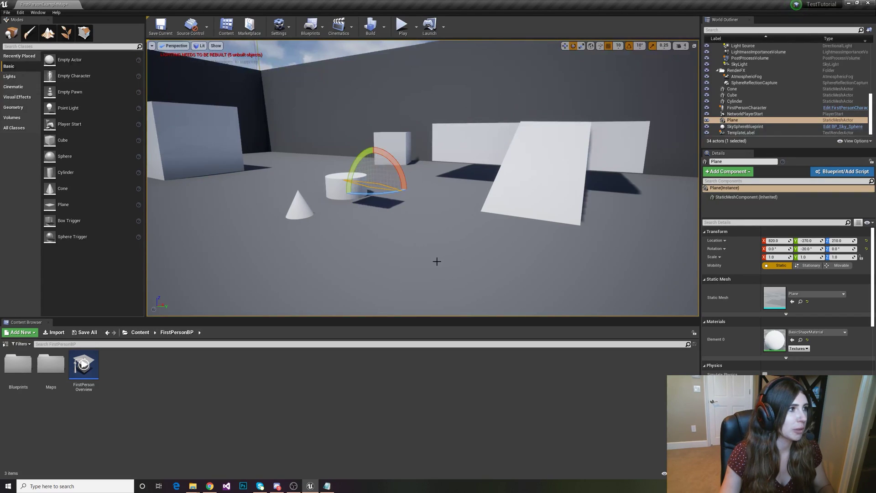
pyautogui.click(436, 252)
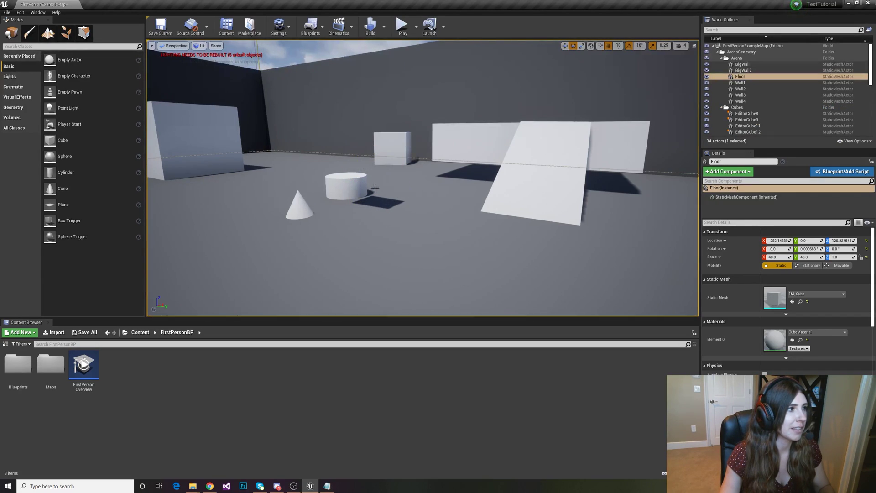
pyautogui.click(402, 203)
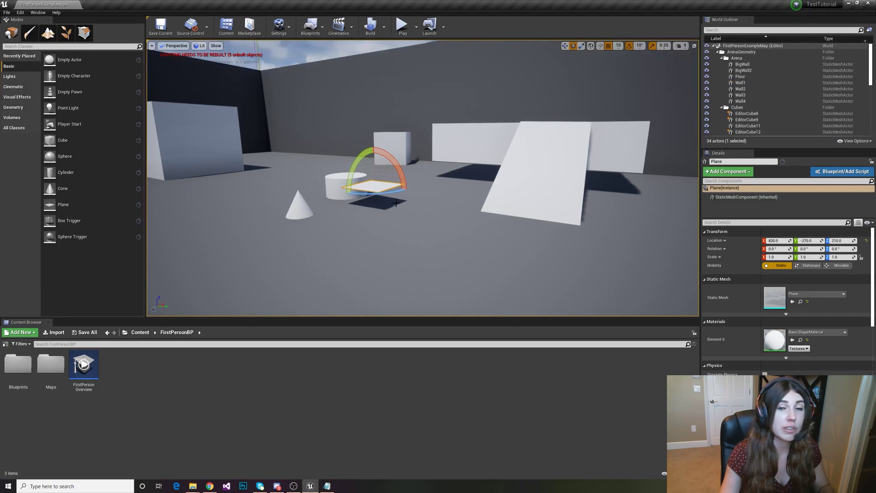
pyautogui.hotkey('ctrl', 'z')
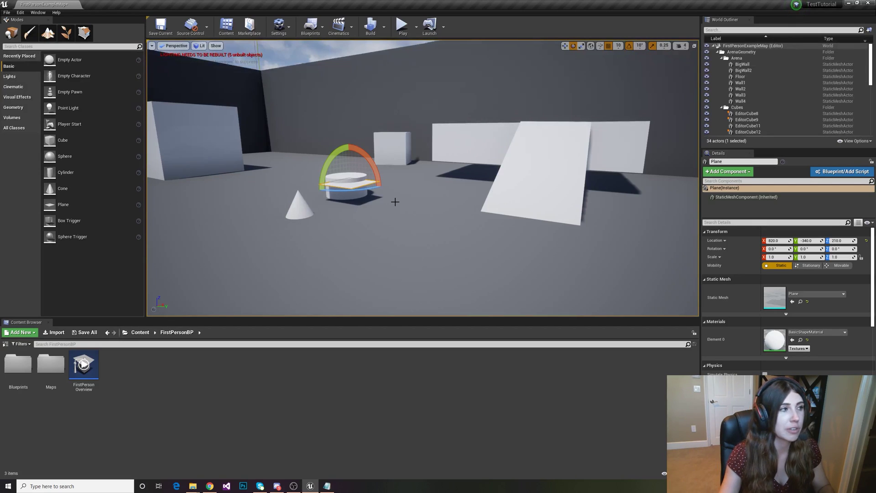
# Delete the plane and the cylinder from the floor near the cone.
pyautogui.click(357, 185)
pyautogui.press('Delete')
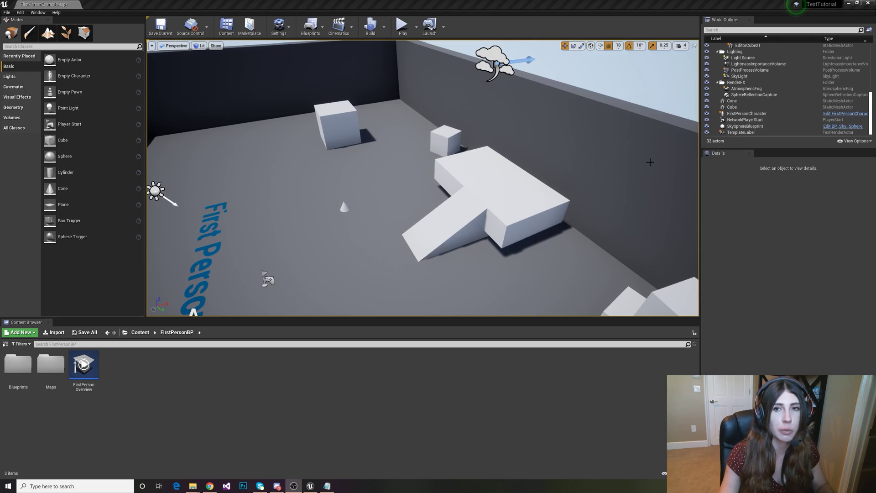
pyautogui.click(446, 139)
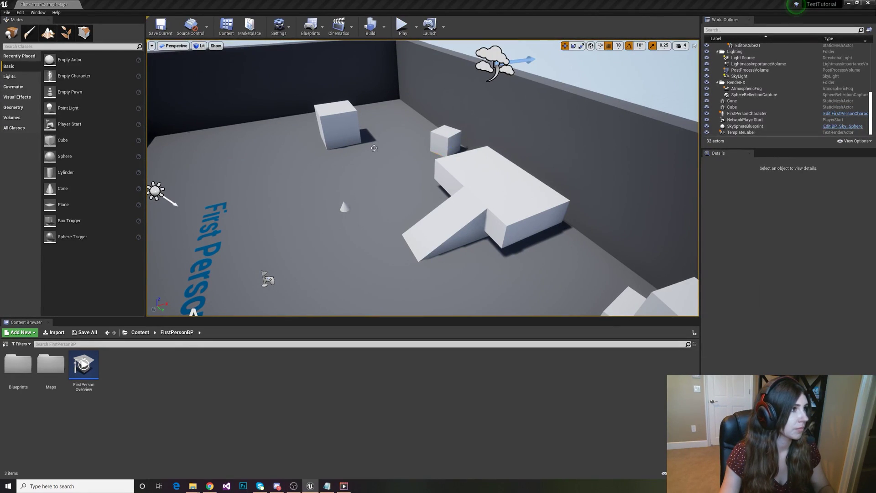
# Place a cylinder on the platform, stretch it into a tall column, and duplicate it at the platform's other end.
pyautogui.moveTo(92, 156); pyautogui.dragTo(484, 179)
pyautogui.moveTo(478, 148); pyautogui.dragTo(478, 103)
pyautogui.press('r')
pyautogui.press('w')
pyautogui.moveTo(477, 134); pyautogui.dragTo(479, 95)
pyautogui.keyDown('alt'); pyautogui.moveTo(489, 123); pyautogui.dragTo(539, 178); pyautogui.keyUp('alt')
# Duplicate the ramp, tilt the copy to about 30° around X, and raise it to about Y -176.8, Z 344.8.
pyautogui.click(453, 222)
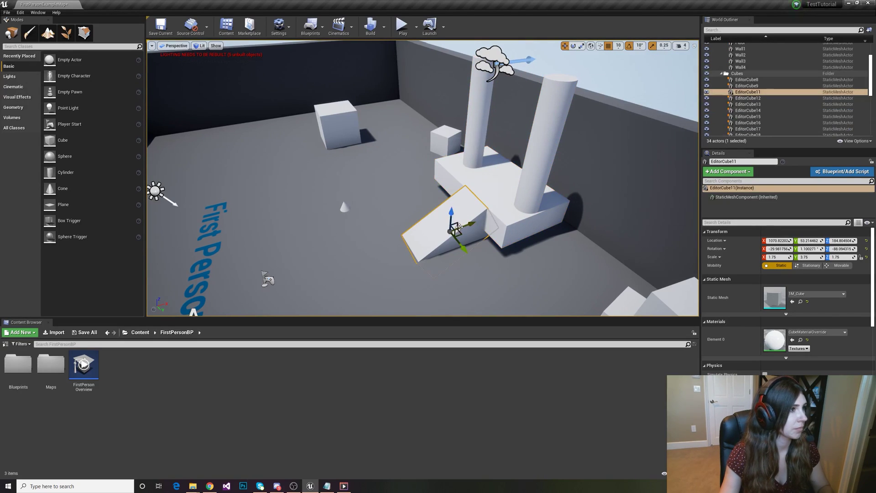
pyautogui.keyDown('alt'); pyautogui.moveTo(453, 212); pyautogui.dragTo(468, 187); pyautogui.keyUp('alt')
pyautogui.press('e')
pyautogui.press('w')
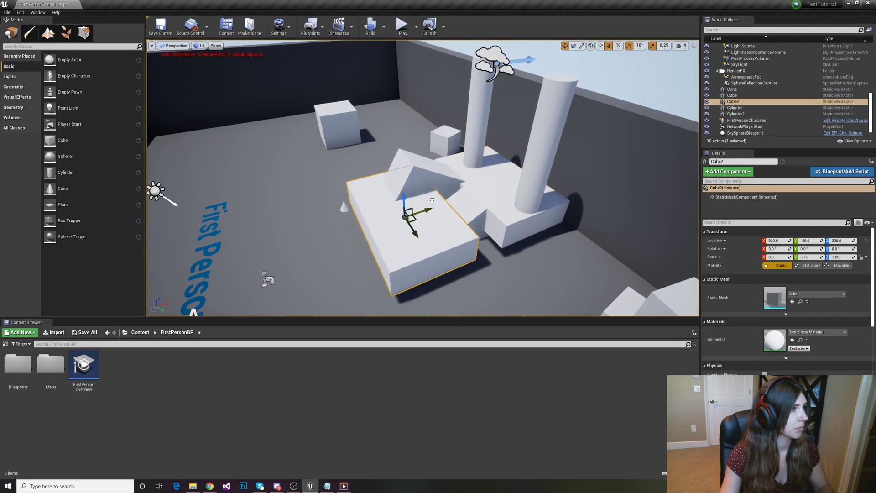
# Add a large block in front of the duplicated ramp and adjust that ramp's position to about Y -146.8, Z 334.8.
pyautogui.moveTo(455, 198); pyautogui.dragTo(369, 181)
pyautogui.click(436, 178)
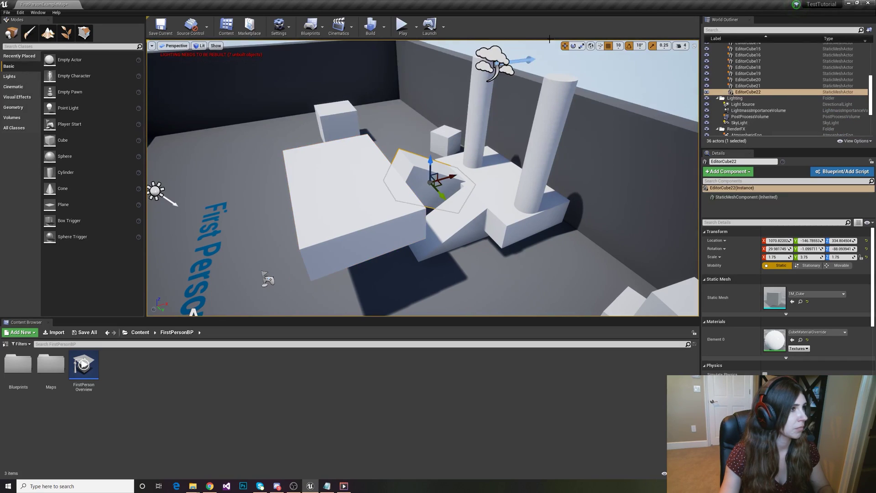
pyautogui.moveTo(442, 167); pyautogui.dragTo(442, 147)
# Flatten the large block into a thin slab with a scale of 3.5 × 5.75 × 0.25.
pyautogui.click(354, 171)
pyautogui.moveTo(344, 173); pyautogui.dragTo(358, 162)
pyautogui.moveTo(358, 162); pyautogui.dragTo(387, 167, button='right')
pyautogui.moveTo(380, 188); pyautogui.dragTo(403, 161)
pyautogui.moveTo(426, 182)
pyautogui.mouseDown()
pyautogui.moveTo(434, 184)
pyautogui.moveTo(412, 167)
pyautogui.moveTo(412, 192)
pyautogui.mouseUp()
pyautogui.click(581, 46)
pyautogui.press('w')
# Position the slab at a height of Z 500 and copy the narrow sloped block to its far side.
pyautogui.moveTo(412, 160); pyautogui.dragTo(413, 153)
pyautogui.keyDown('alt'); pyautogui.moveTo(413, 159); pyautogui.dragTo(410, 122); pyautogui.keyUp('alt')
pyautogui.keyDown('alt'); pyautogui.moveTo(385, 138); pyautogui.dragTo(182, 139); pyautogui.keyUp('alt')
pyautogui.click(385, 139)
pyautogui.keyDown('alt'); pyautogui.moveTo(413, 139); pyautogui.dragTo(290, 95); pyautogui.keyUp('alt')
pyautogui.click(333, 134)
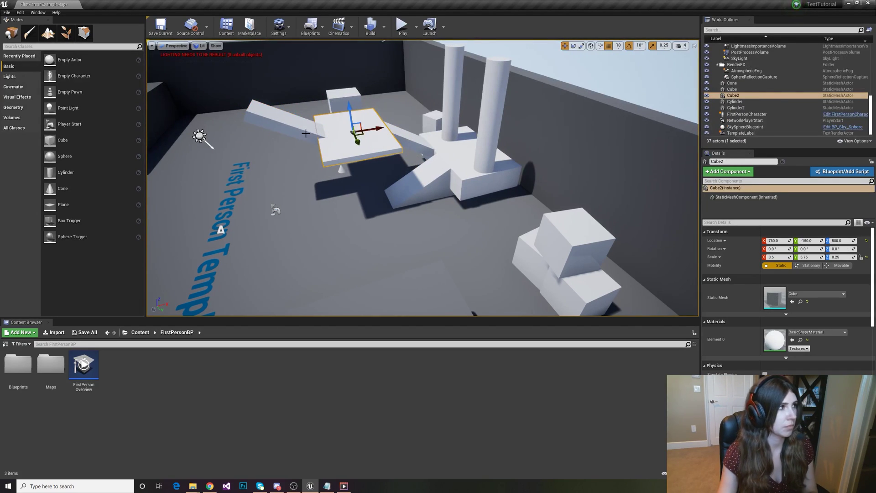
# Duplicate the thin raised slab and place the copy at the upper end of the highest ramp.
pyautogui.click(292, 159)
pyautogui.moveTo(292, 160); pyautogui.dragTo(255, 133)
pyautogui.click(401, 108)
pyautogui.click(433, 141)
pyautogui.keyDown('alt'); pyautogui.moveTo(484, 140); pyautogui.dragTo(345, 125); pyautogui.keyUp('alt')
pyautogui.click(342, 187)
pyautogui.moveTo(343, 187)
pyautogui.keyDown('alt'); pyautogui.mouseDown()
pyautogui.moveTo(479, 187)
pyautogui.moveTo(347, 181)
pyautogui.mouseUp(); pyautogui.keyUp('alt')
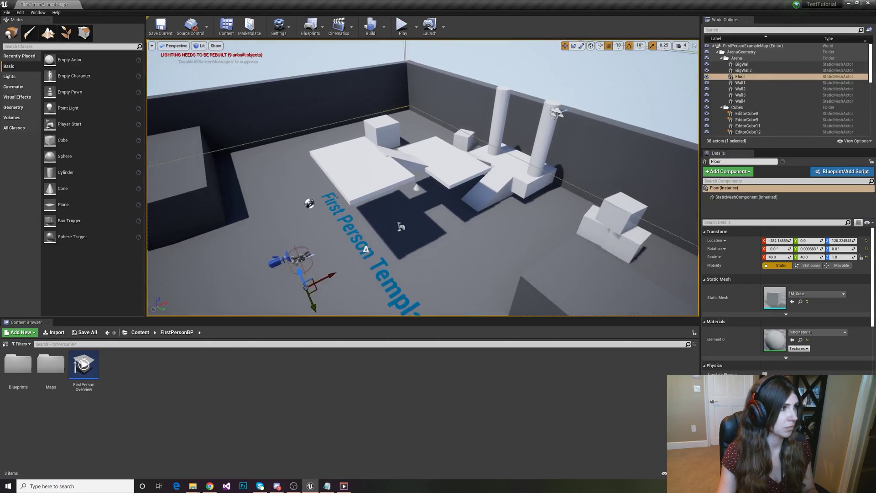
pyautogui.moveTo(347, 180); pyautogui.dragTo(329, 180, button='right')
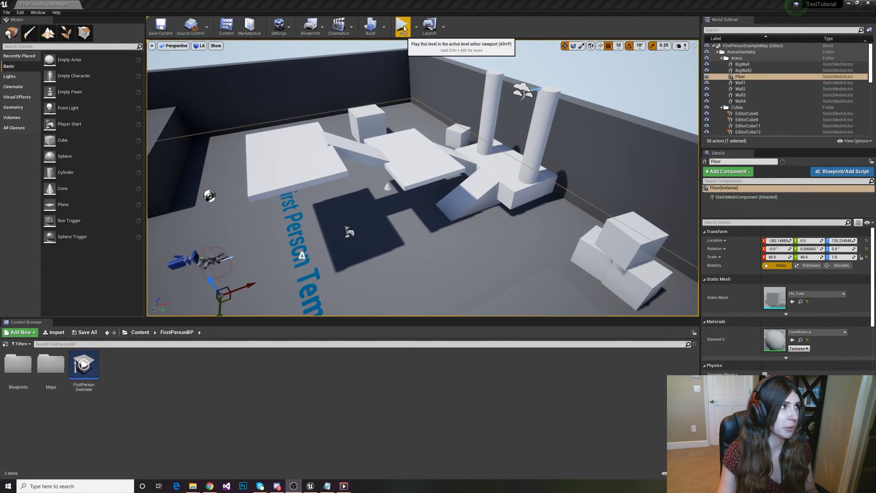
# Play the level and walk up the ramps and middle slab to the uppermost platform.
pyautogui.click(404, 28)
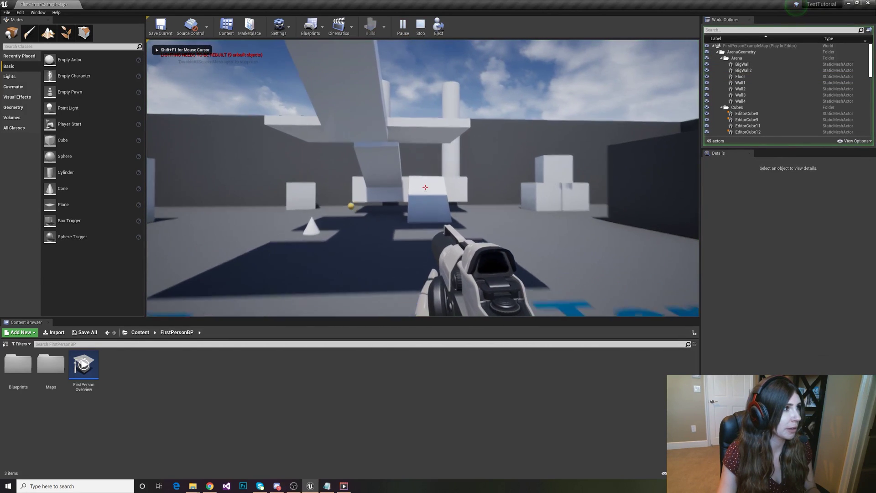
pyautogui.press('w')
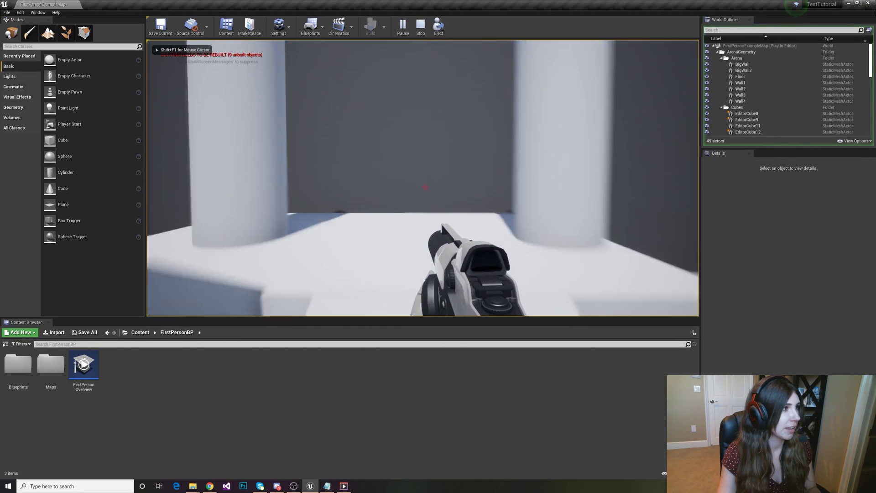
pyautogui.press('w')
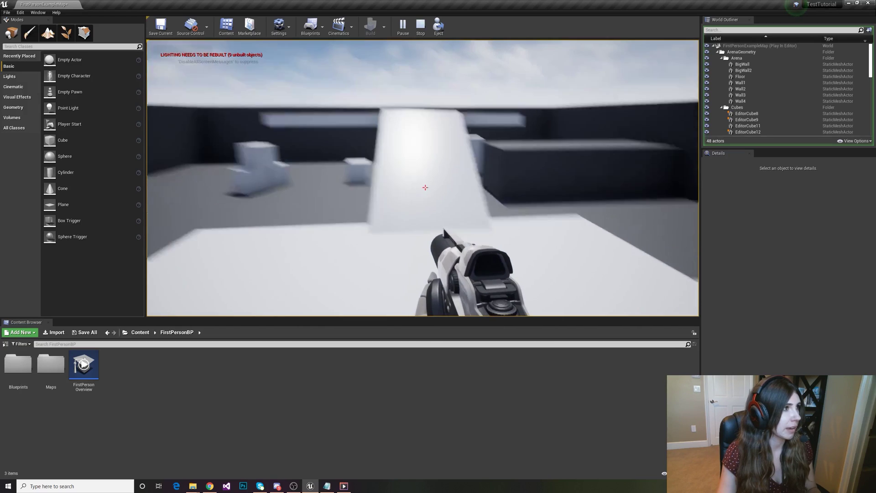
pyautogui.press('w')
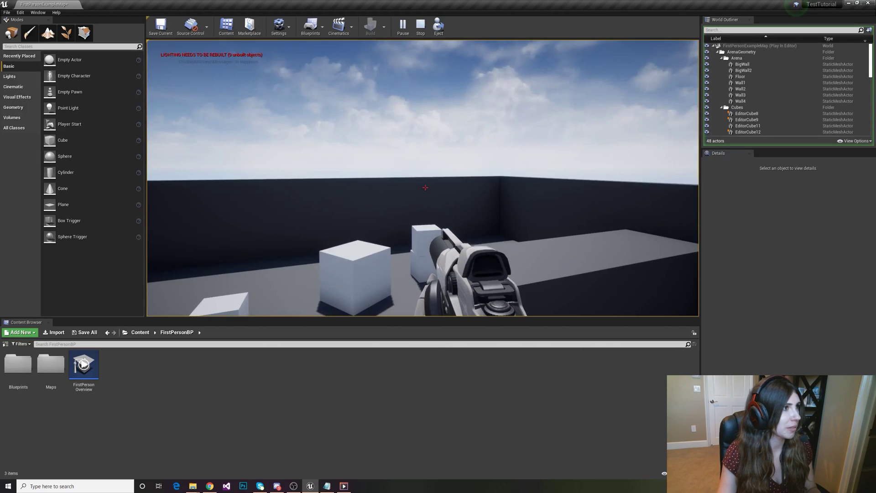
pyautogui.press('w')
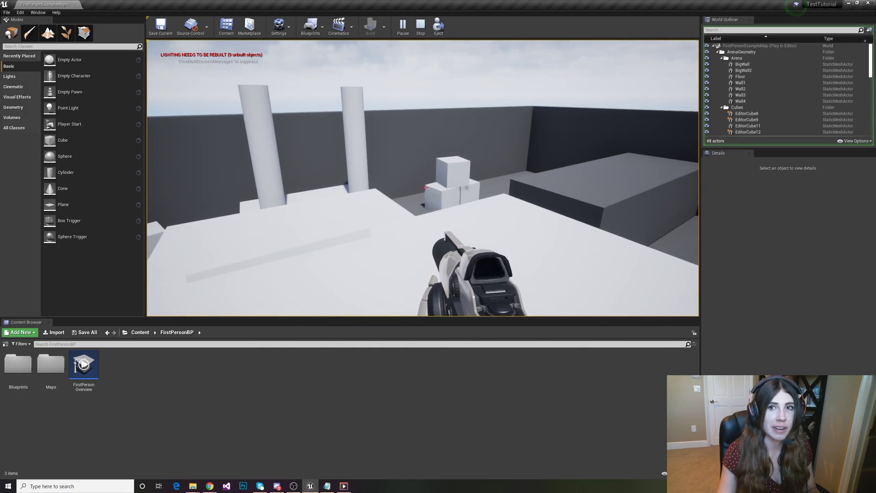
pyautogui.press('w')
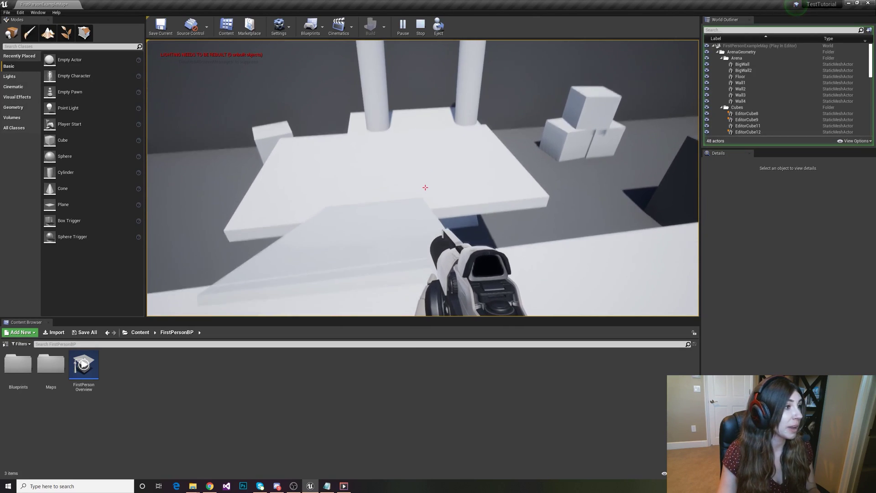
# Examine from the uppermost platform how the highest ramp joins it and leads down to the middle slab.
pyautogui.press('s')
pyautogui.press('w')
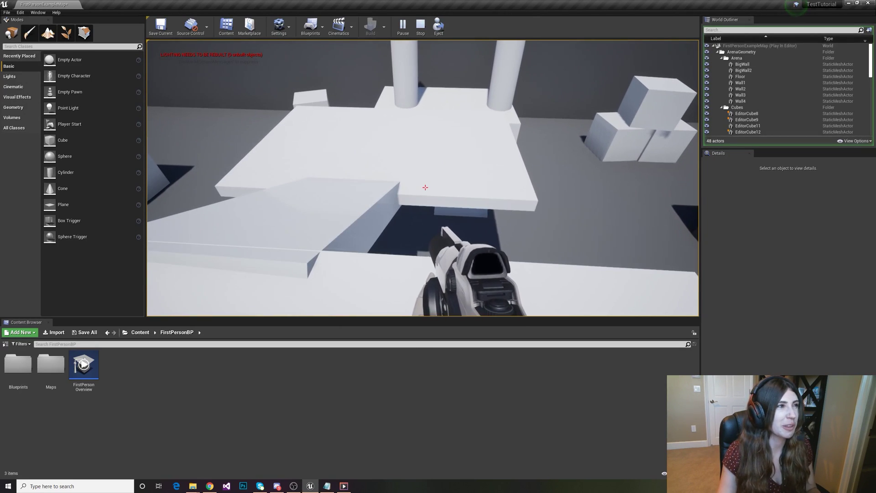
pyautogui.press('d')
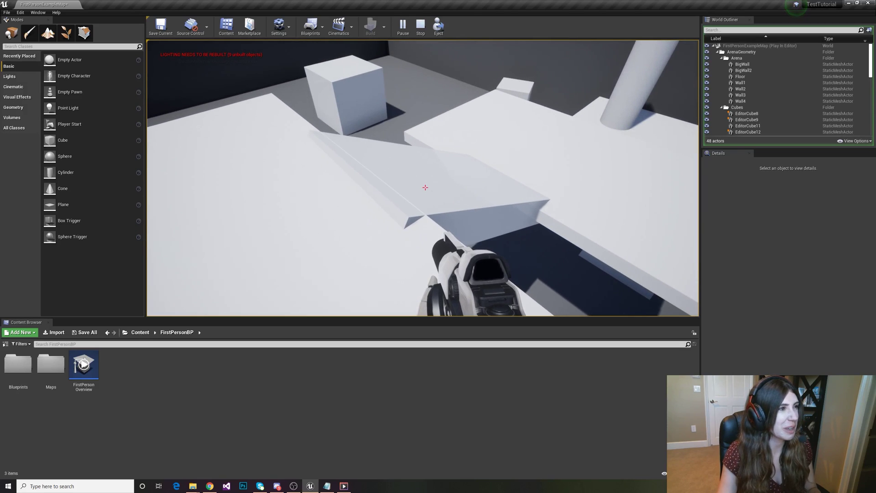
pyautogui.press('a')
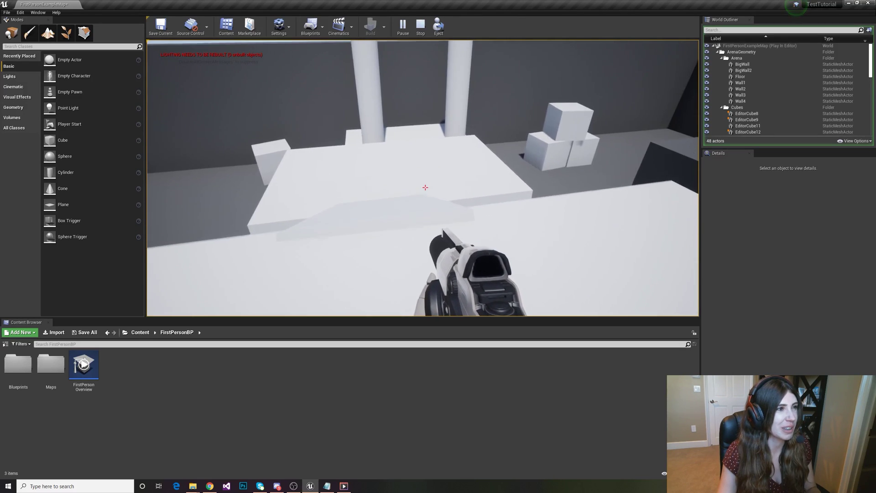
pyautogui.press('d')
pyautogui.press('s')
pyautogui.press('a')
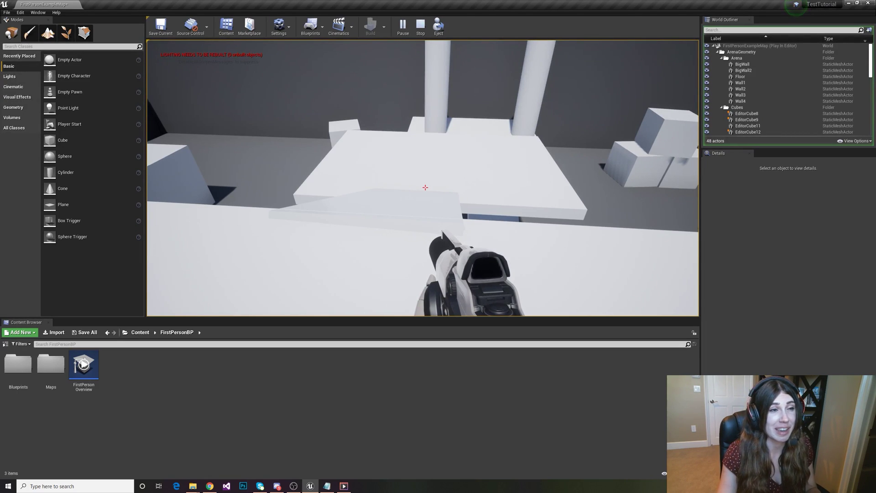
pyautogui.press('w')
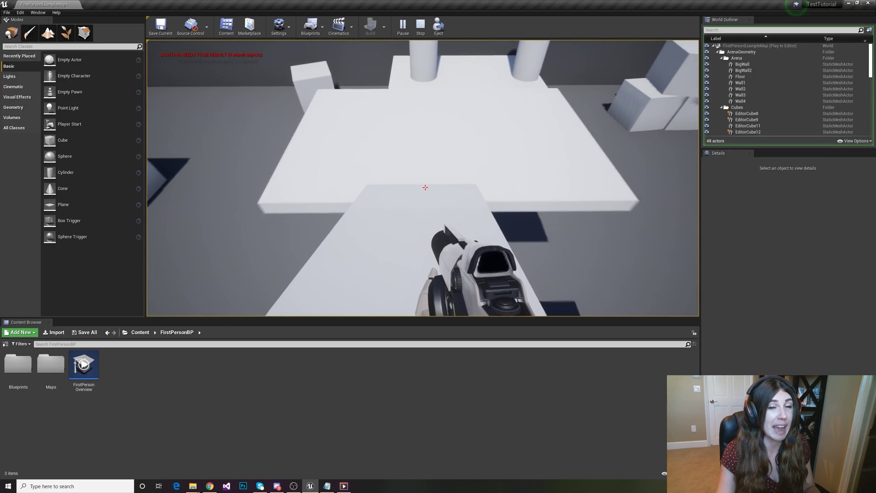
pyautogui.press('d')
pyautogui.press('a')
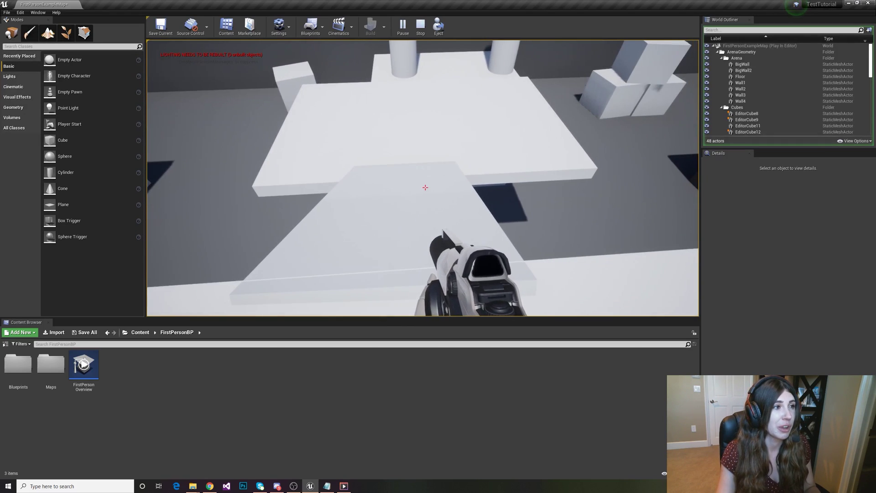
# Play-test the ramps between the platforms again and walk back down to the block with the two cylinders.
pyautogui.press('w')
pyautogui.press('w')
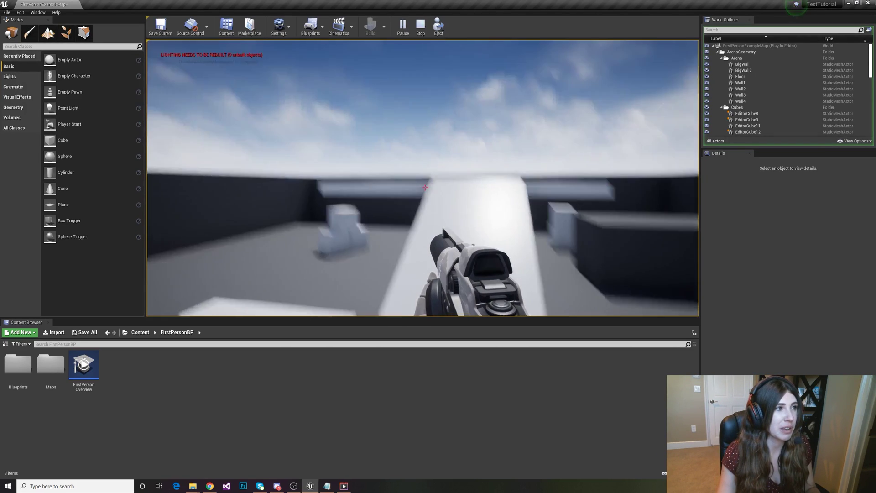
pyautogui.press('w')
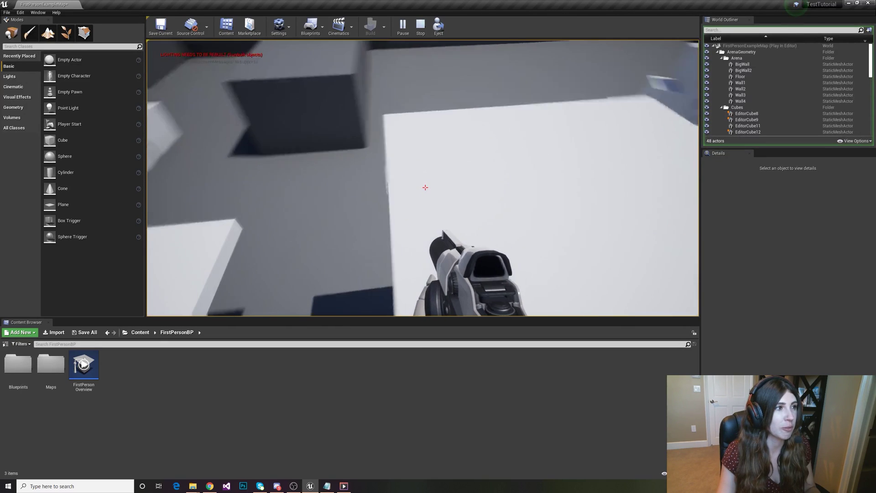
pyautogui.press('w')
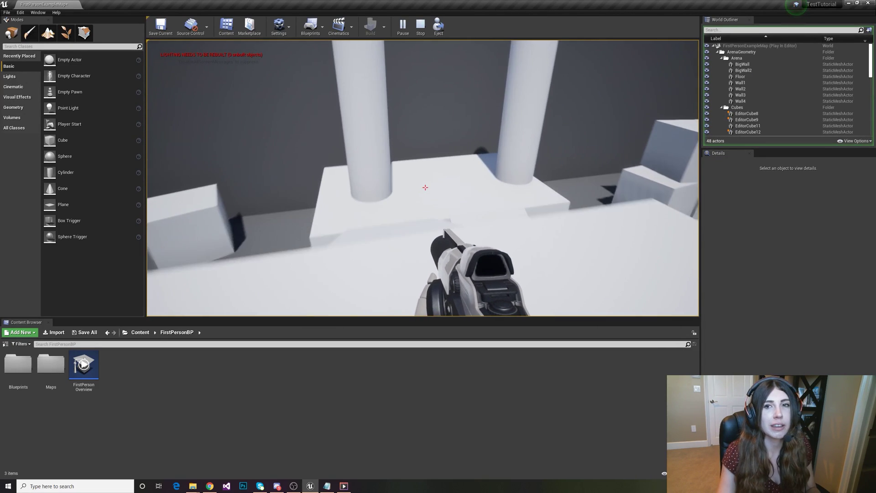
# Jump off the cylinder block to the floor and view the whole ramp and platform structure from the ground.
pyautogui.press('w')
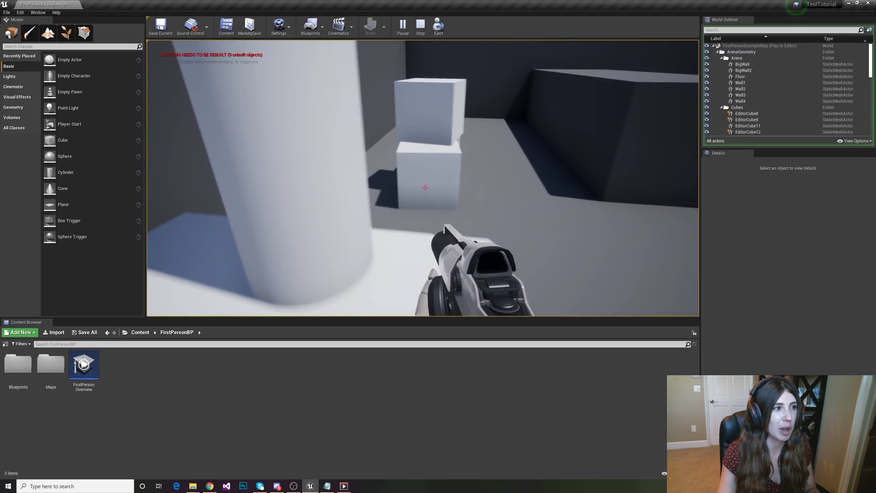
pyautogui.press('space')
pyautogui.press('w')
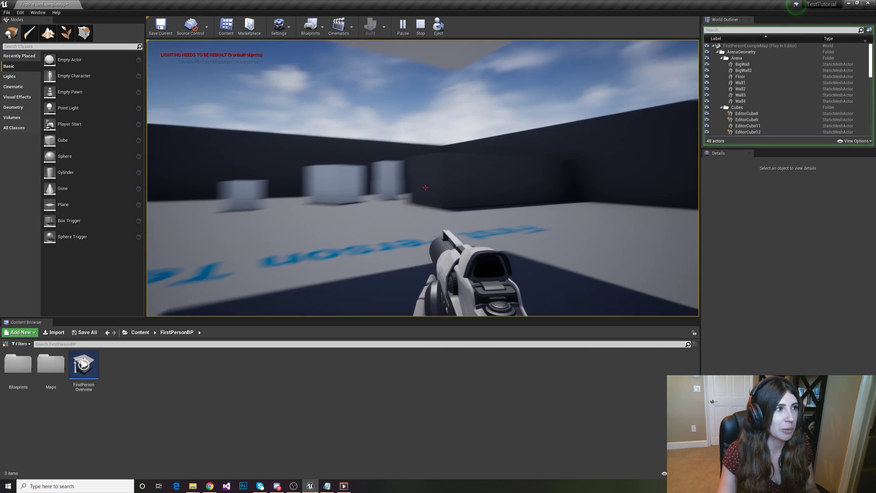
pyautogui.press('d')
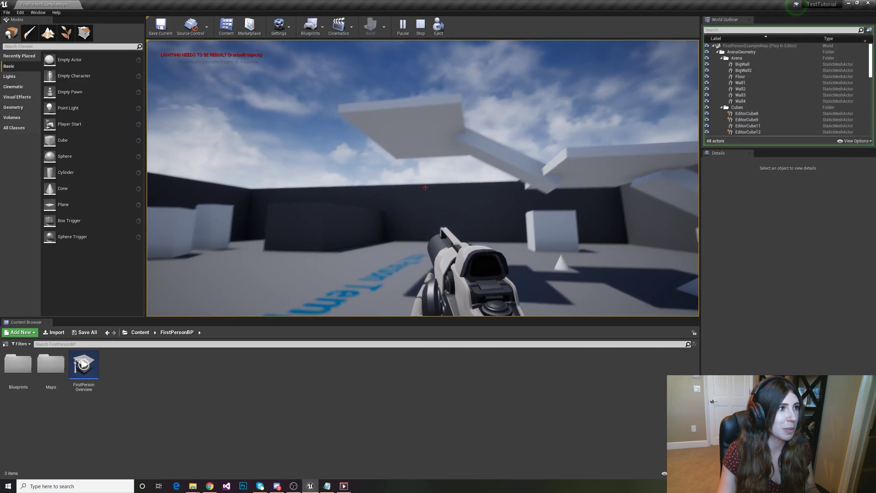
pyautogui.press('w')
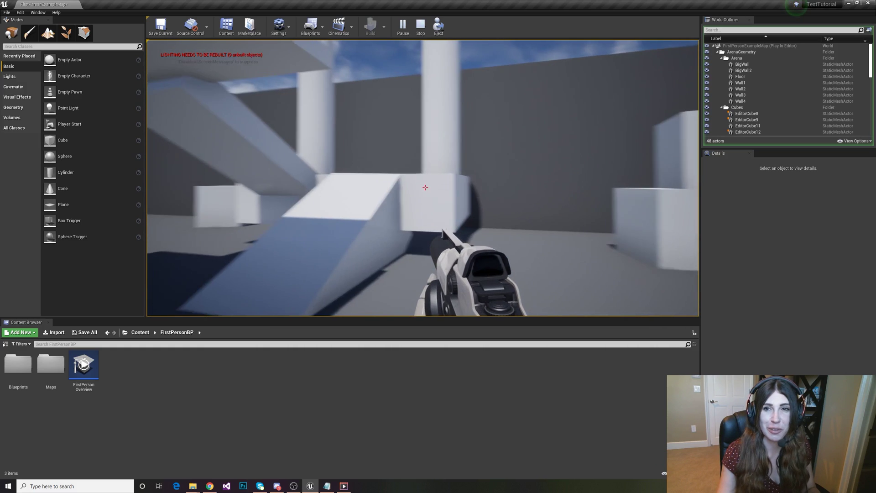
pyautogui.press('d')
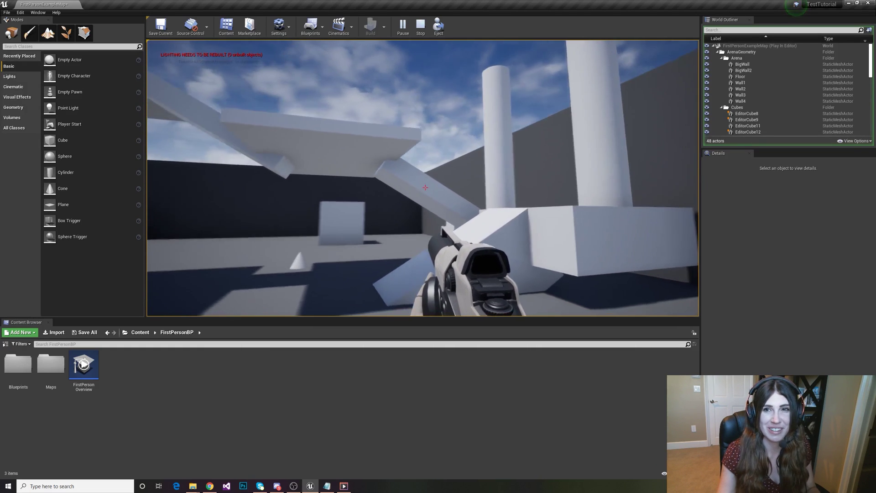